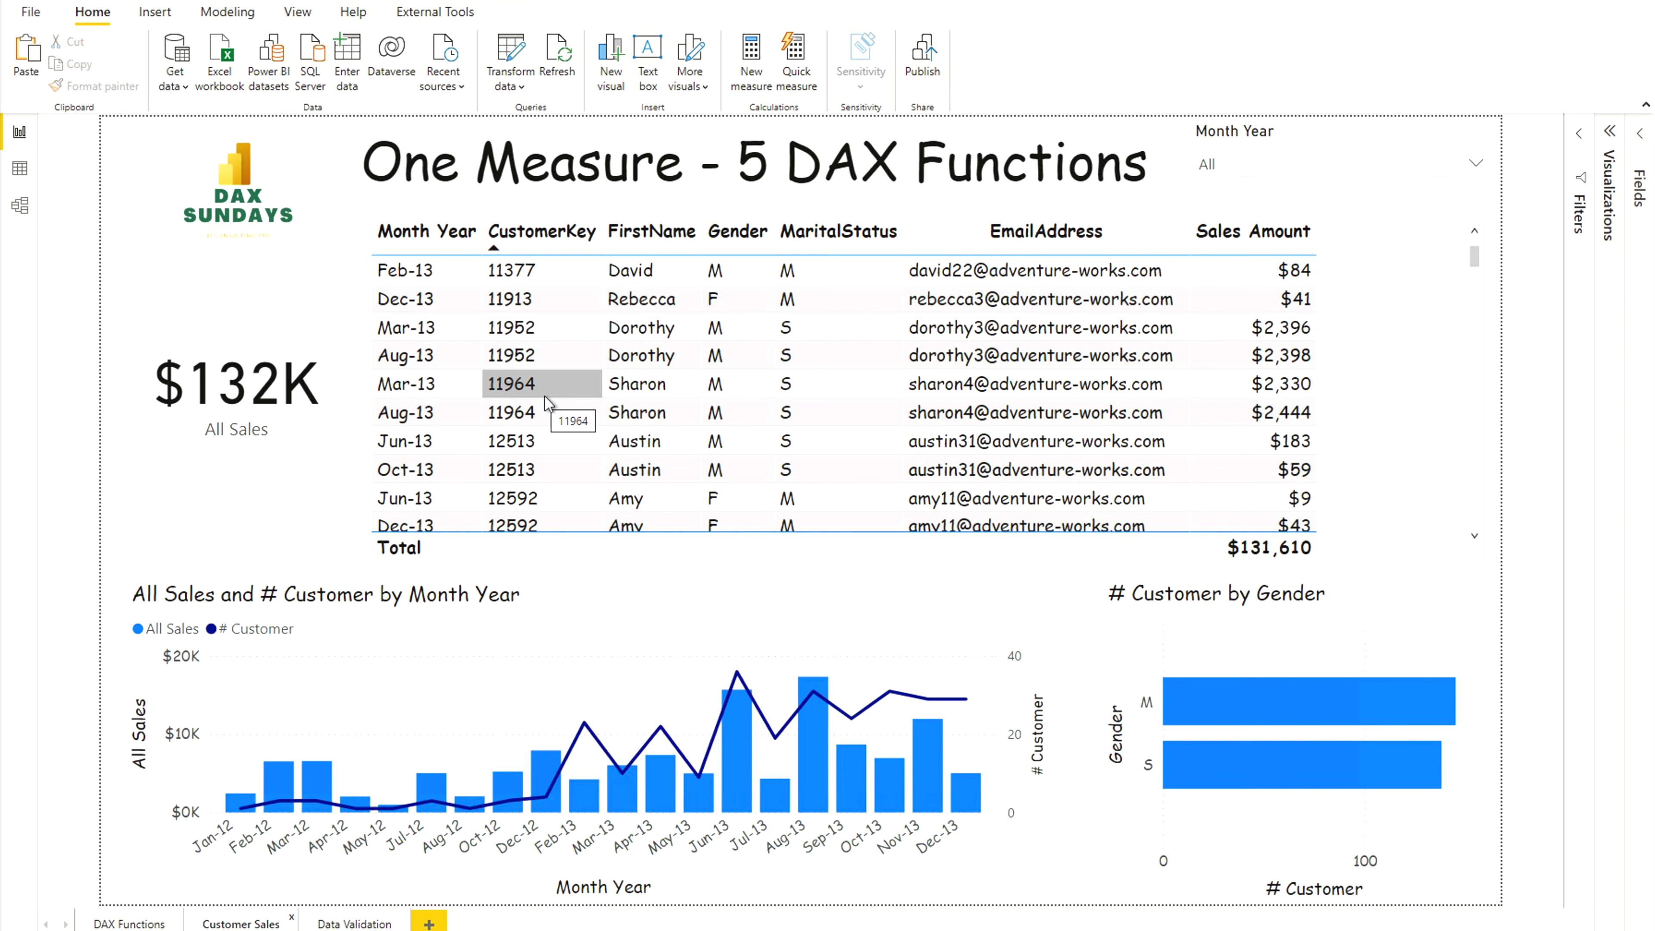
Step: Browse the Month Year month list and inspect the data model diagram, then return to the report
click(1326, 174)
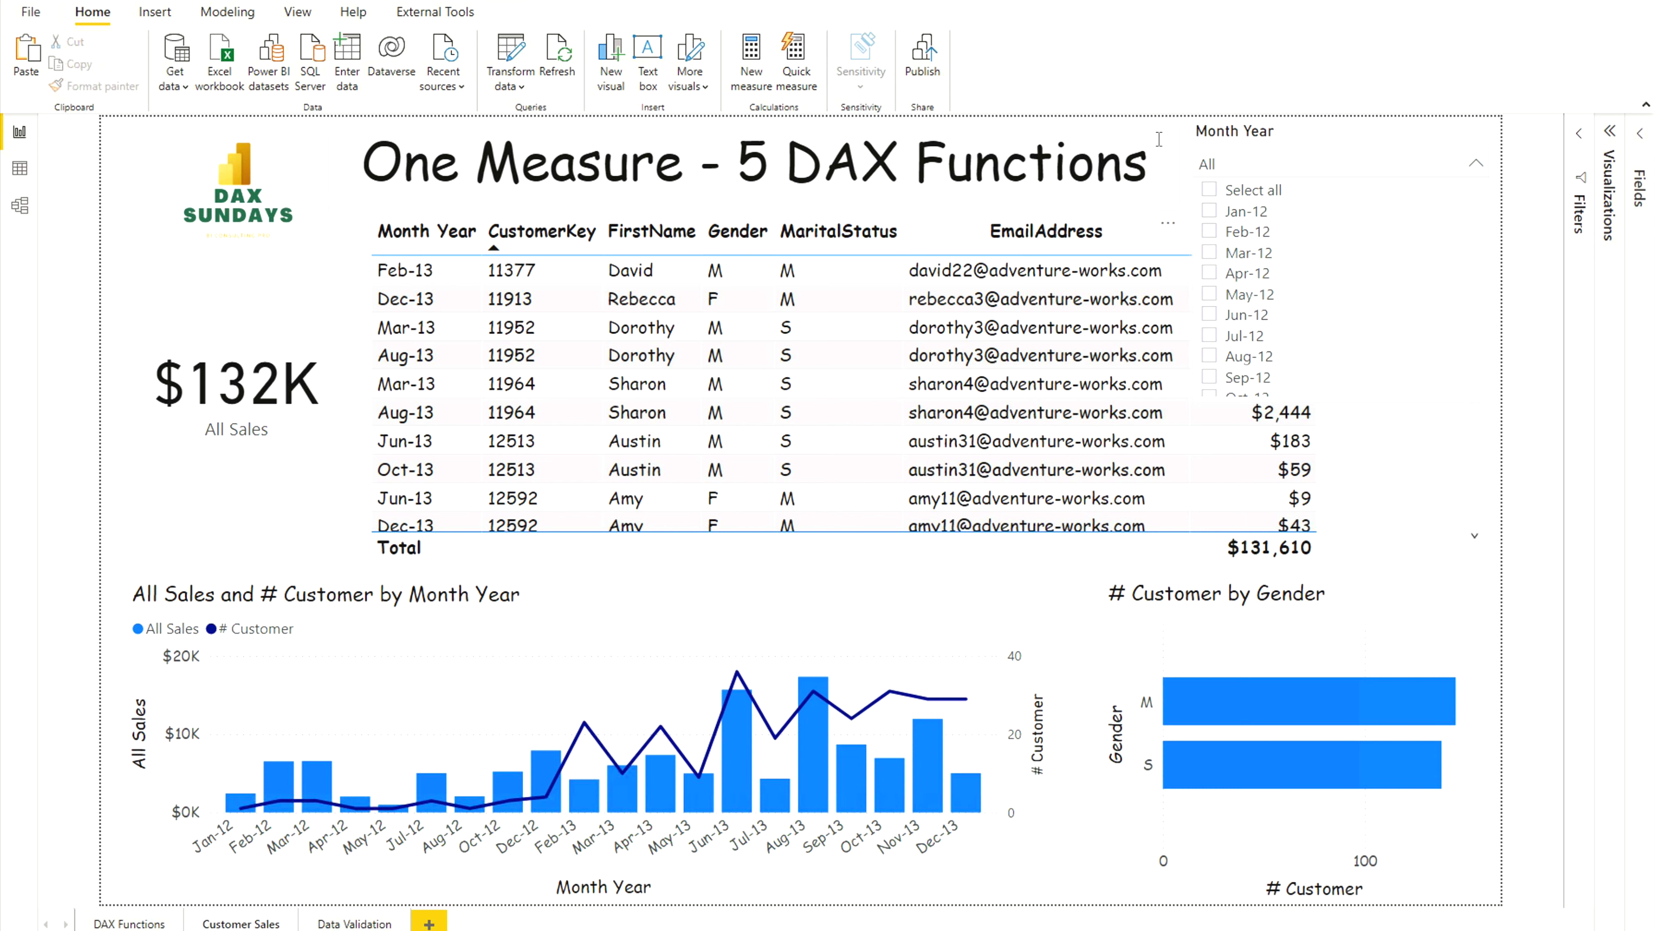
click(171, 303)
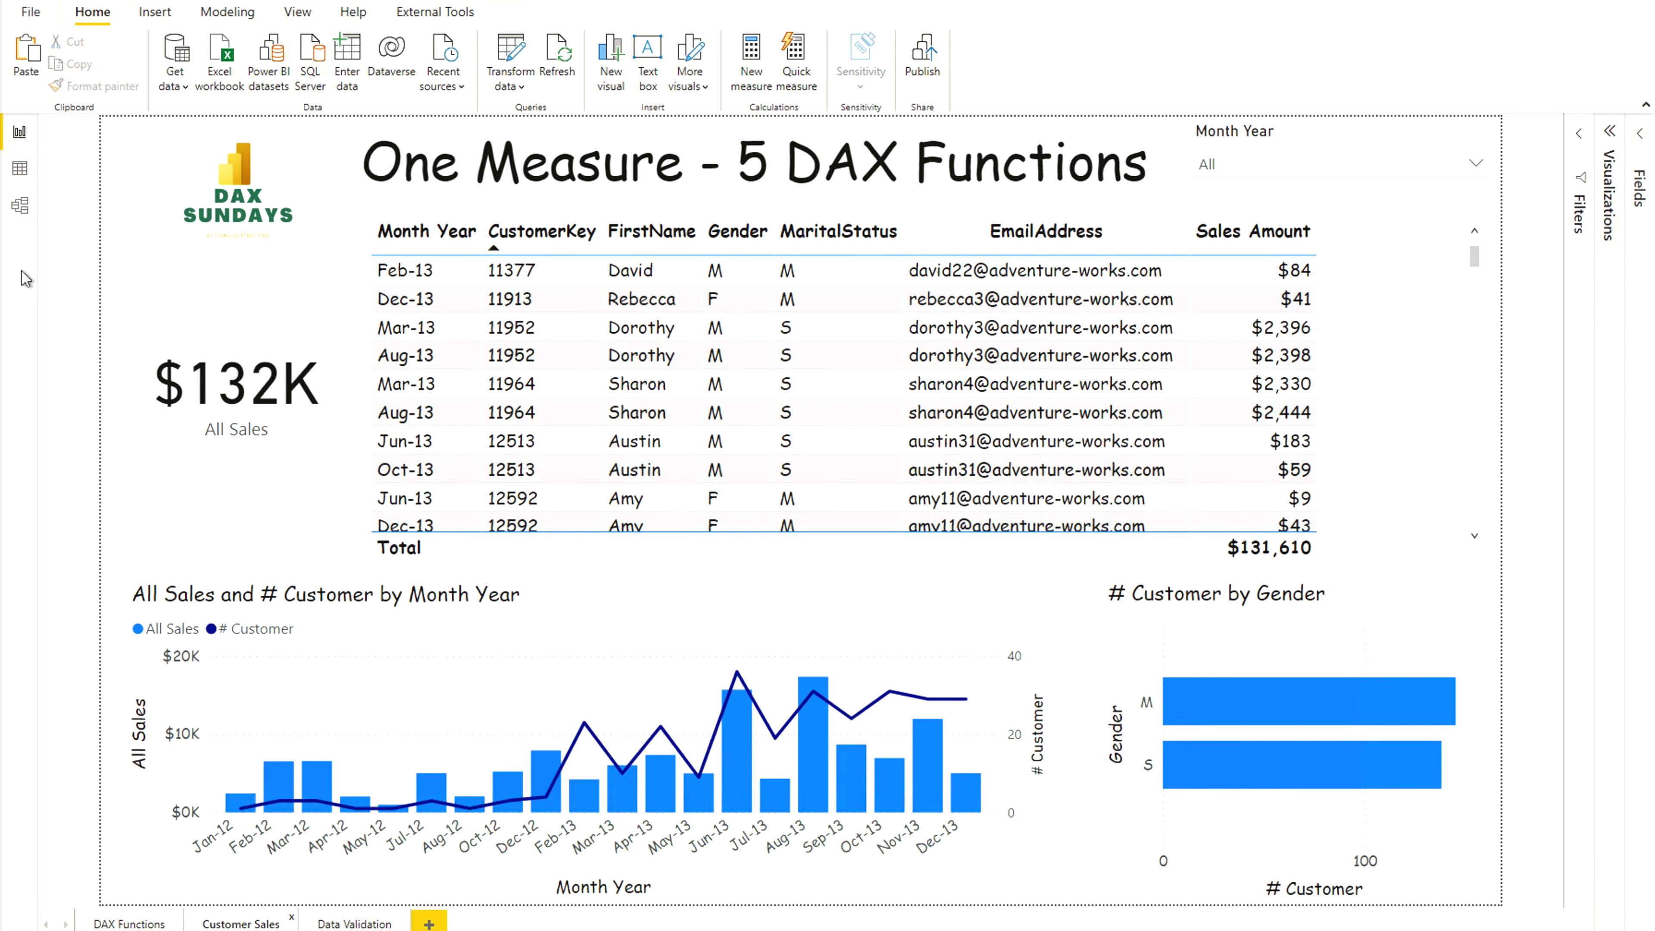
click(21, 215)
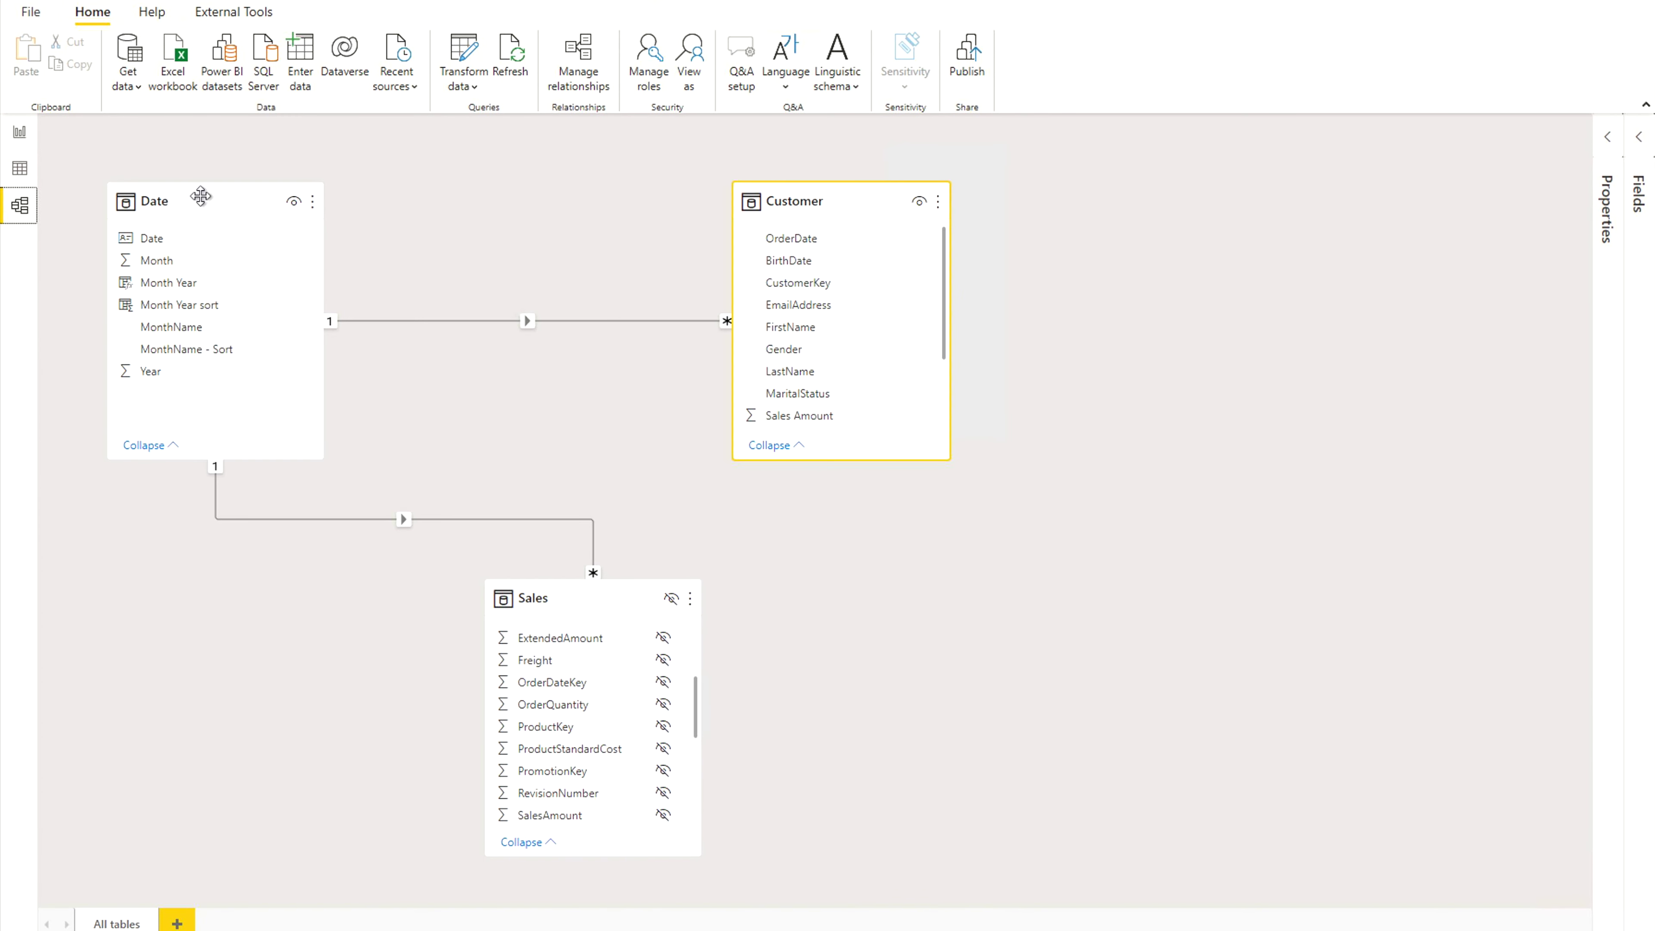
mouse_move(174, 202)
mouse_move(822, 206)
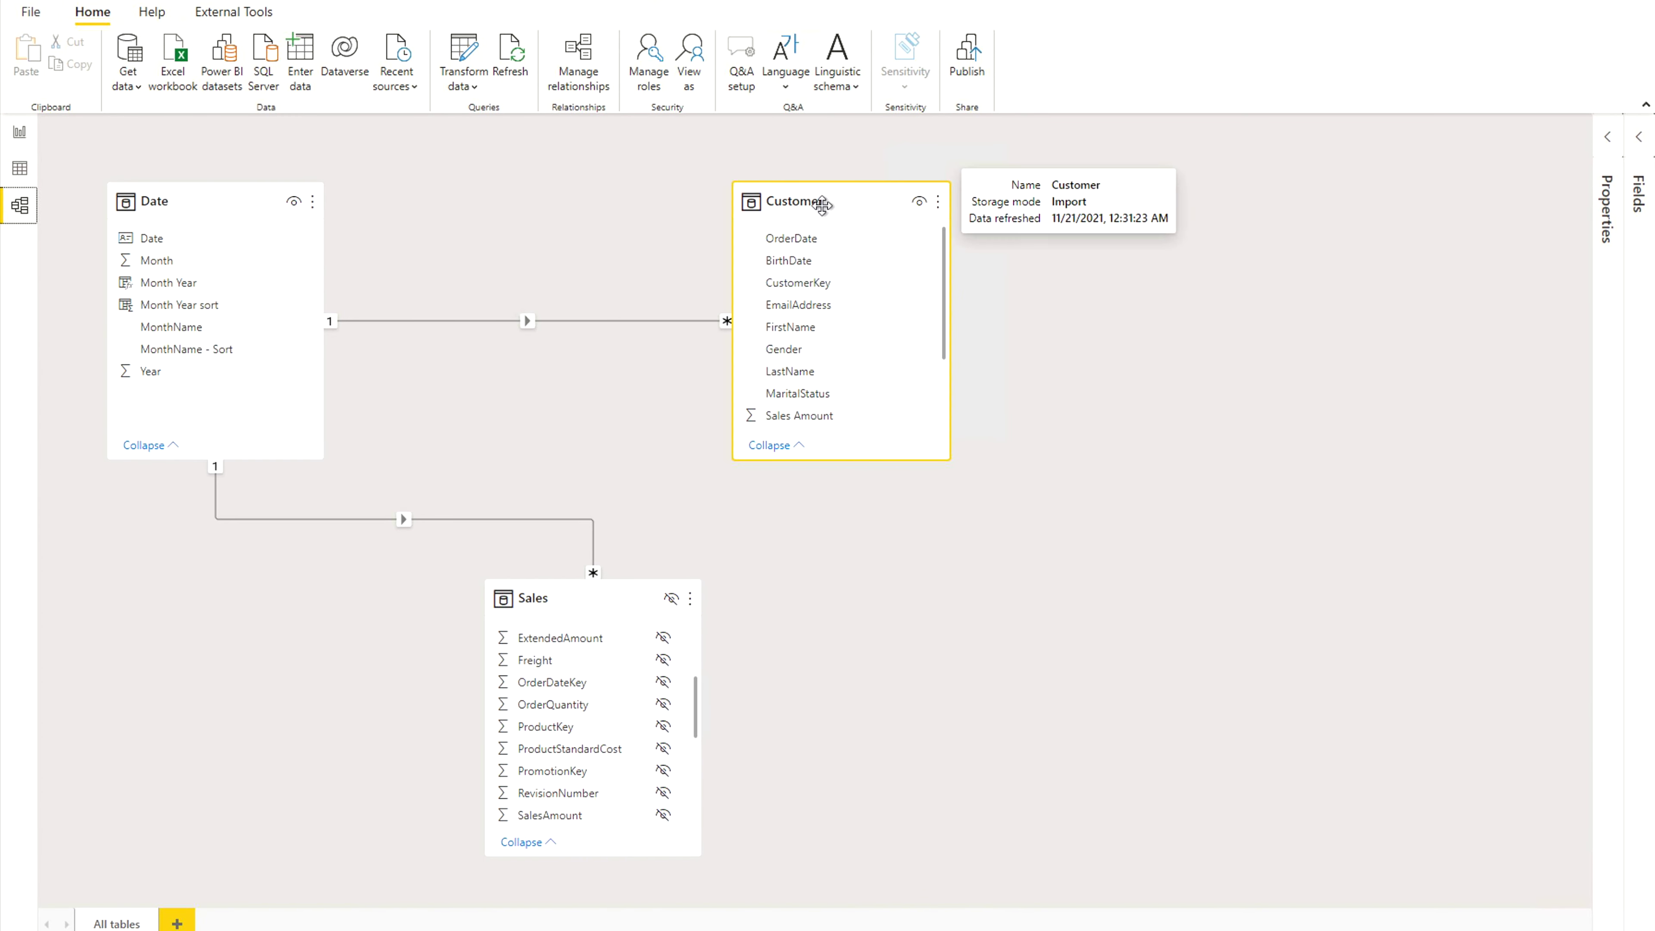
drag(950, 300, 950, 410)
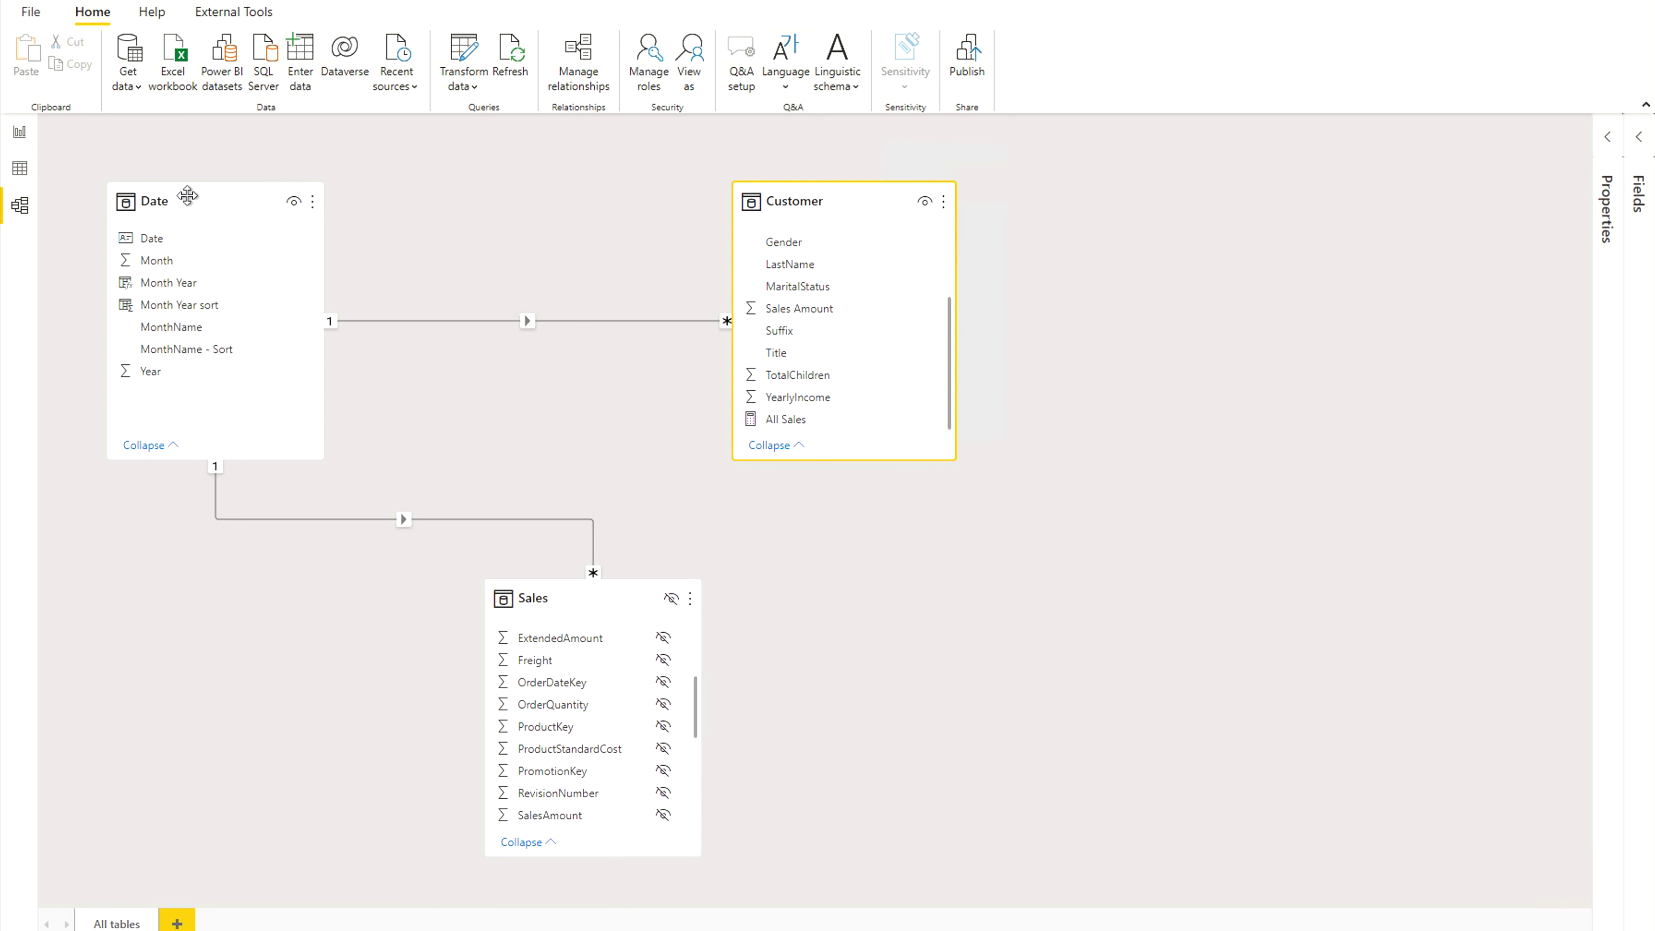
mouse_move(188, 196)
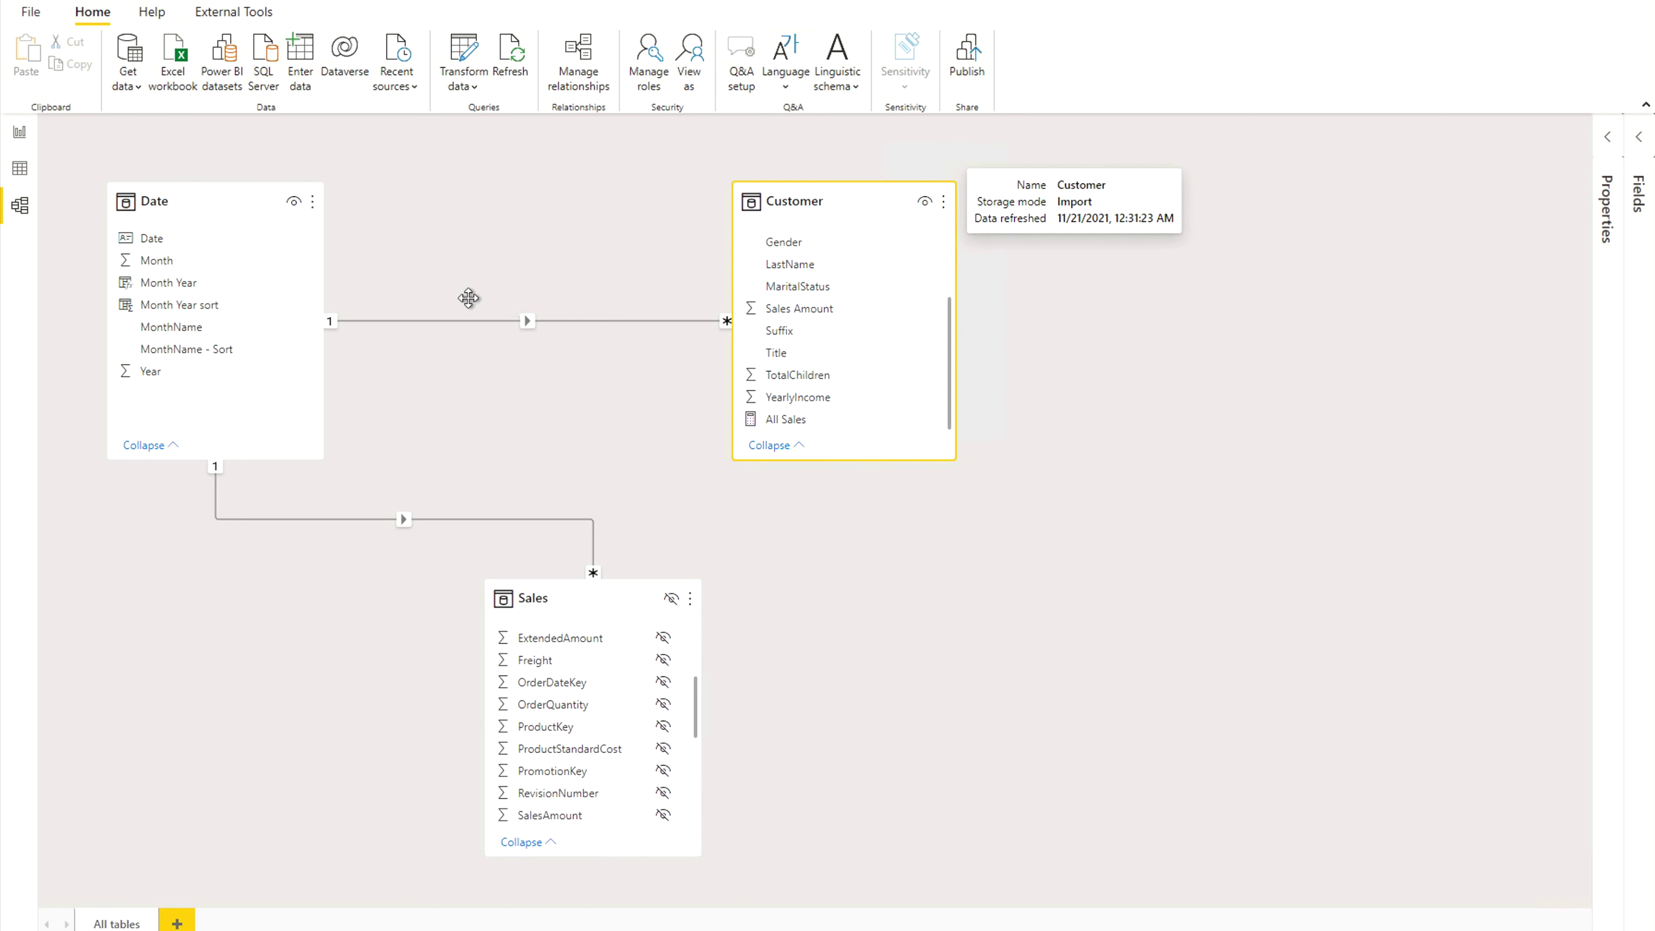
click(19, 132)
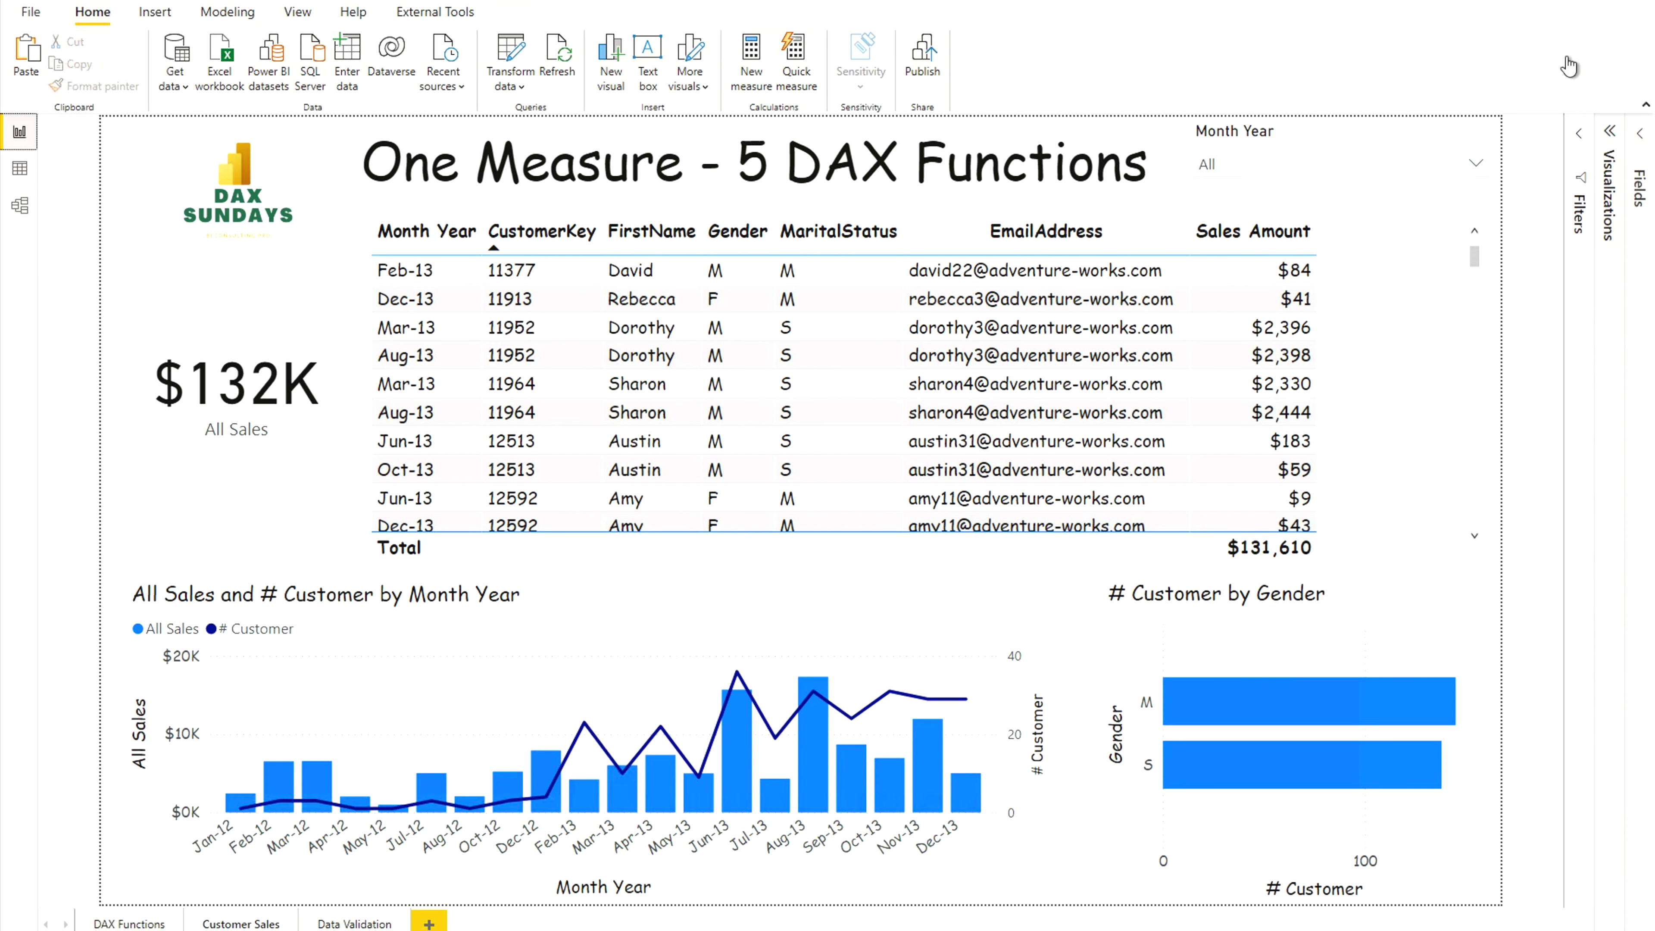
Step: Expand Customer in the Fields pane and review the All Sales formula, SUM(Customer[Sales Amount])
click(1638, 167)
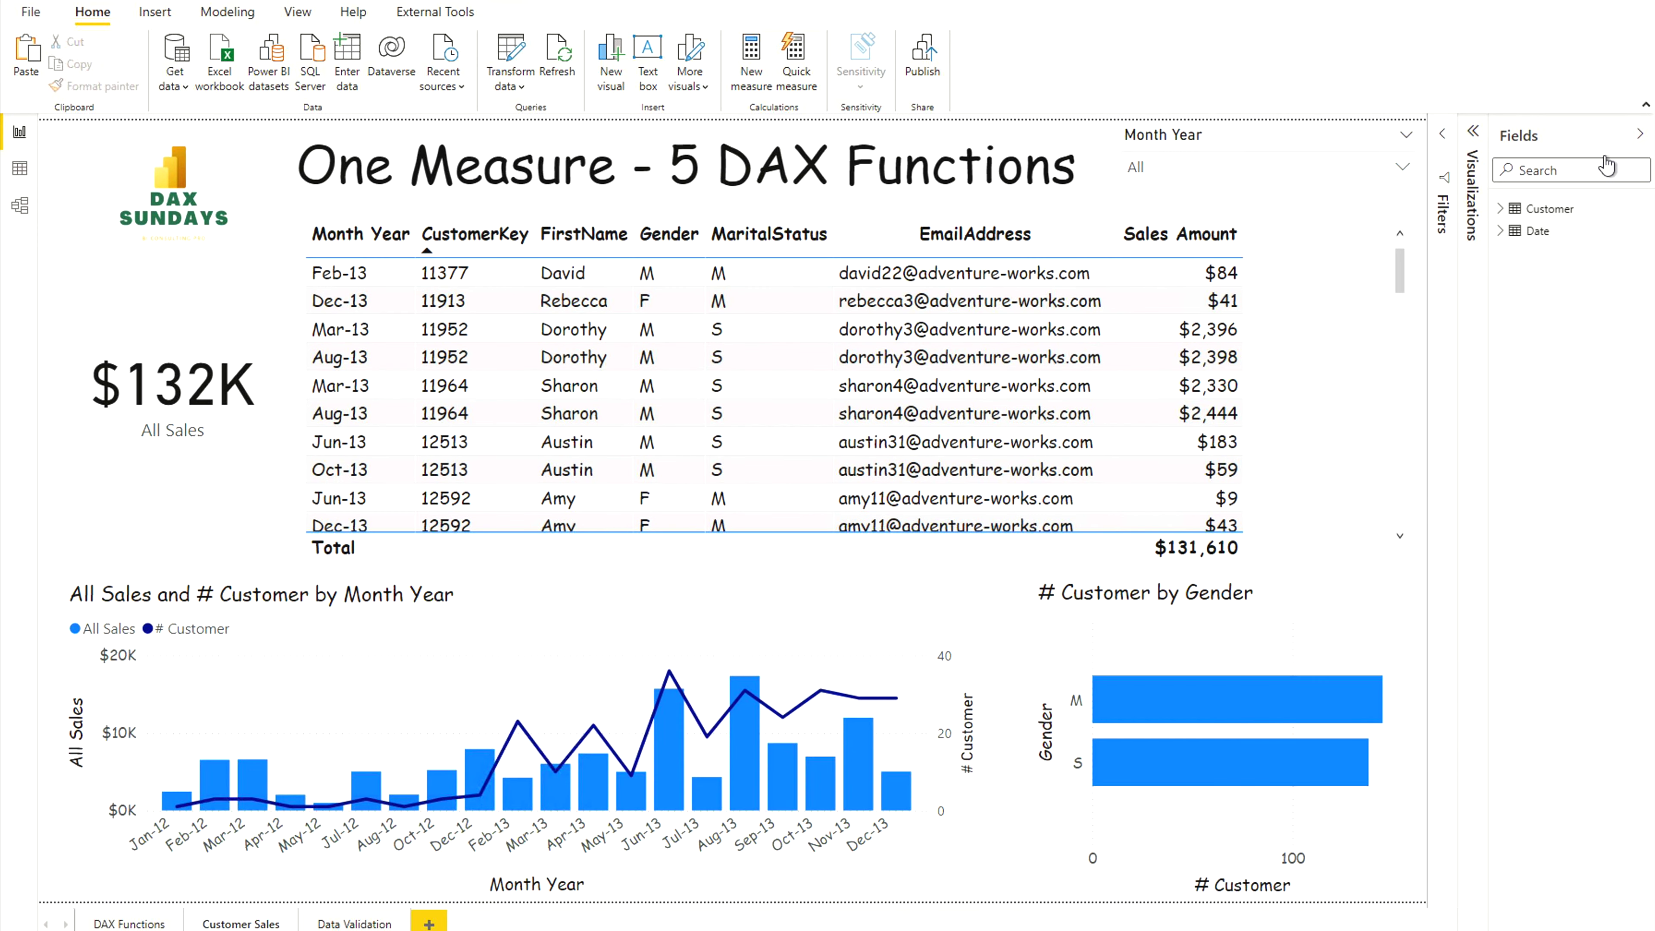
click(1509, 210)
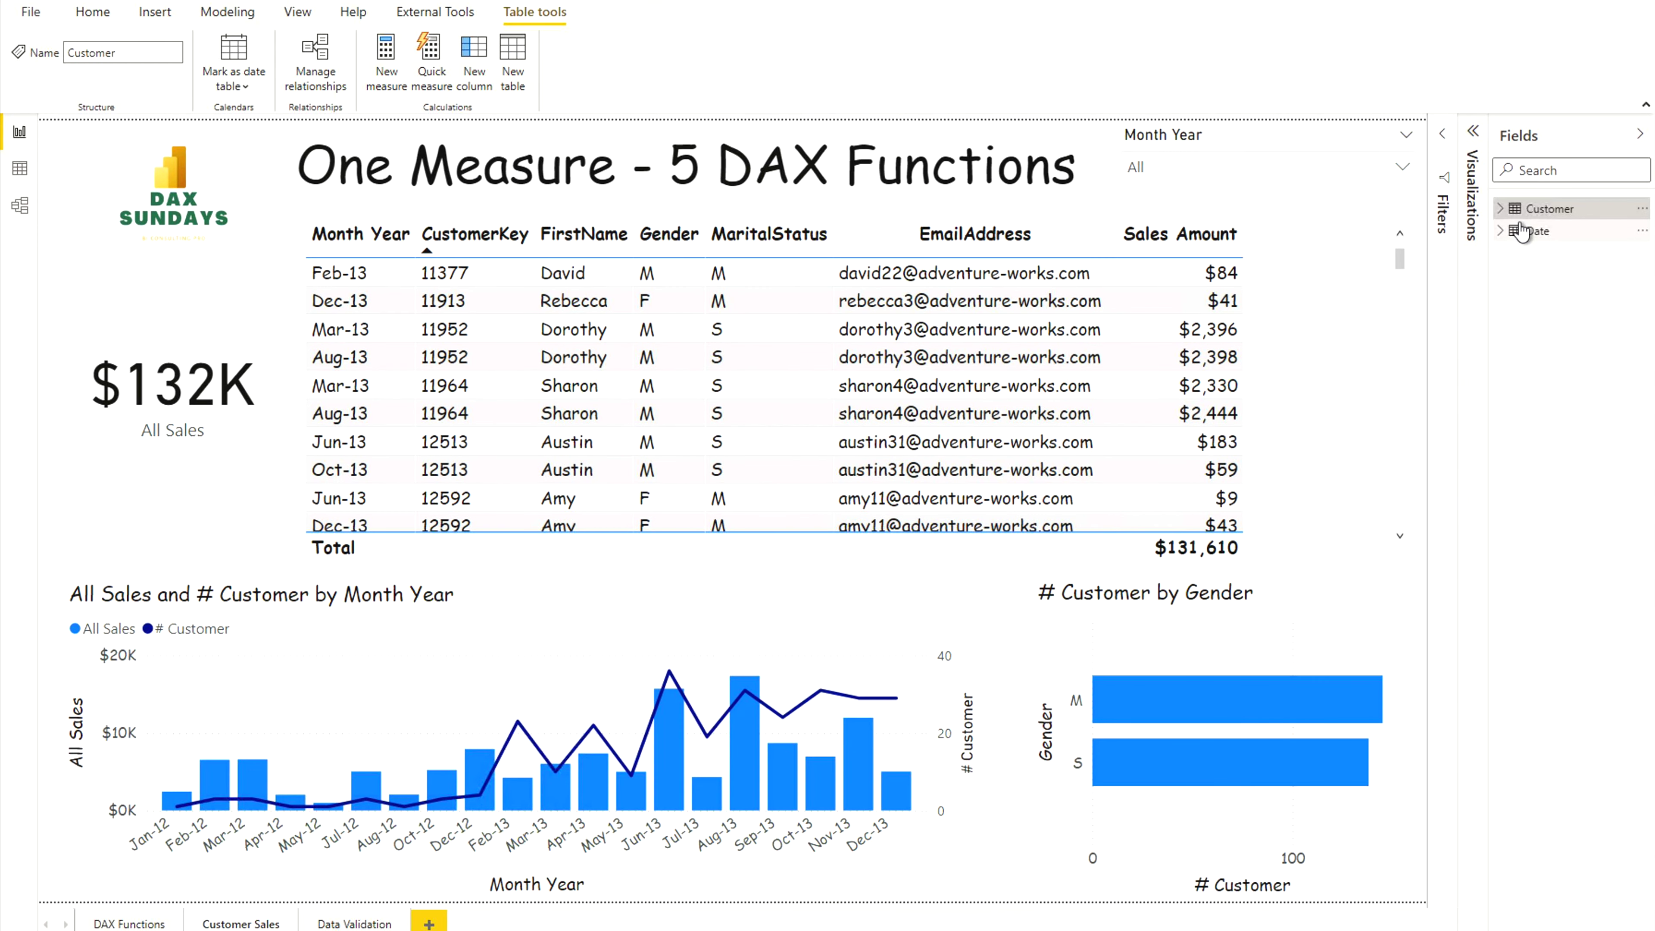
click(1498, 214)
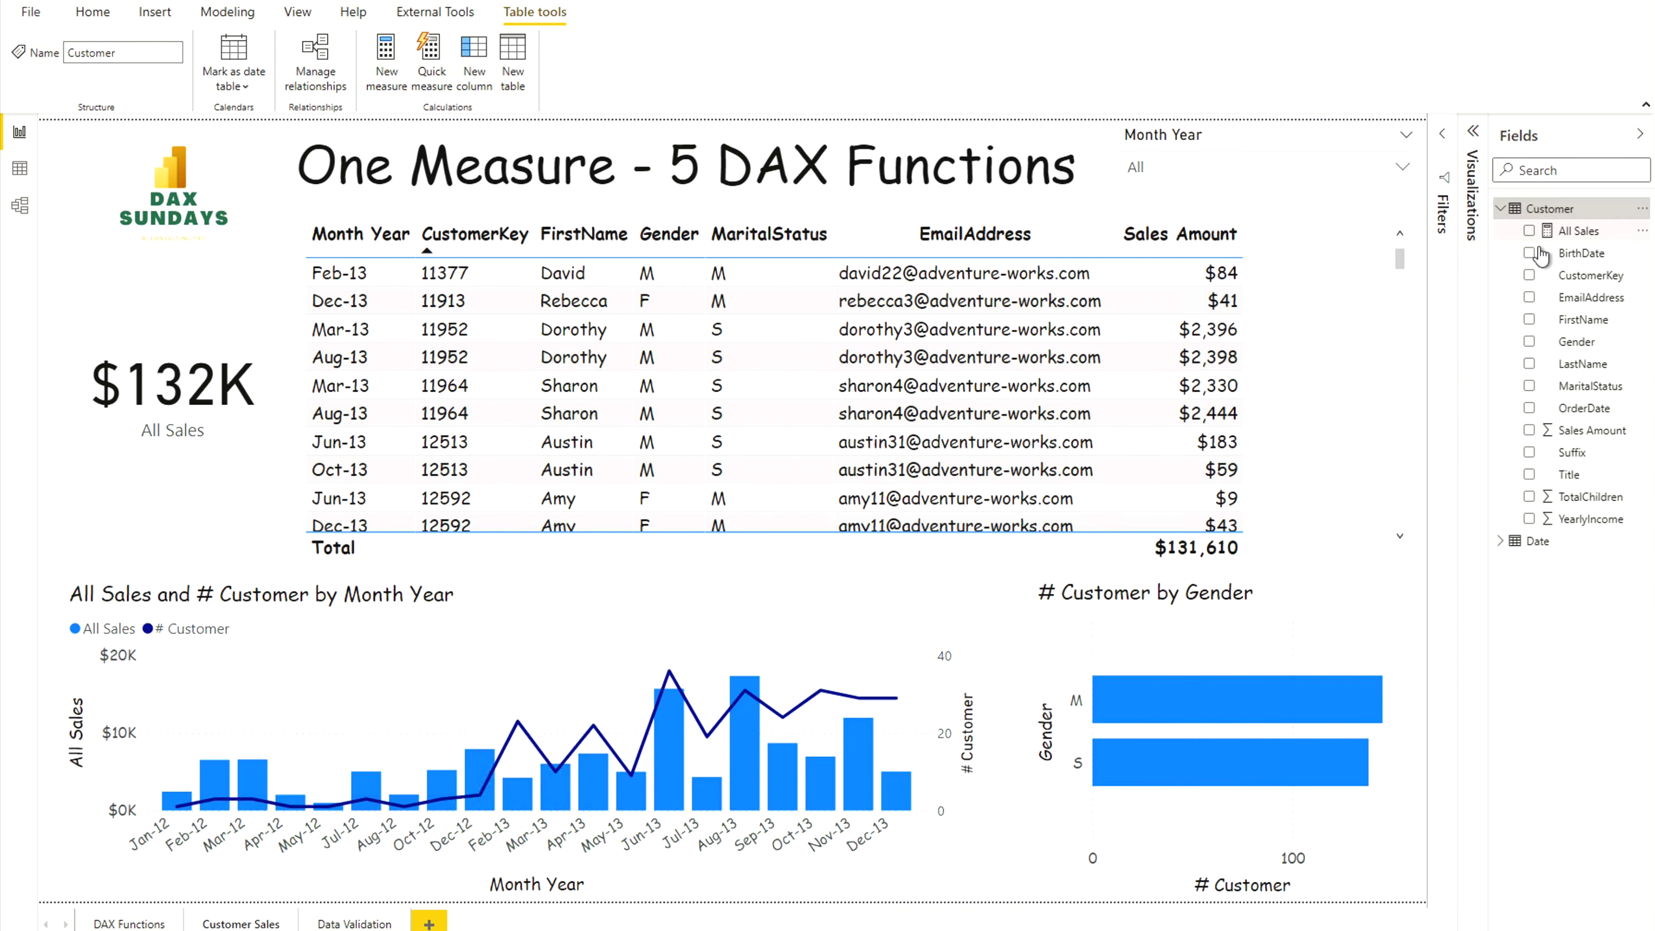
click(1569, 240)
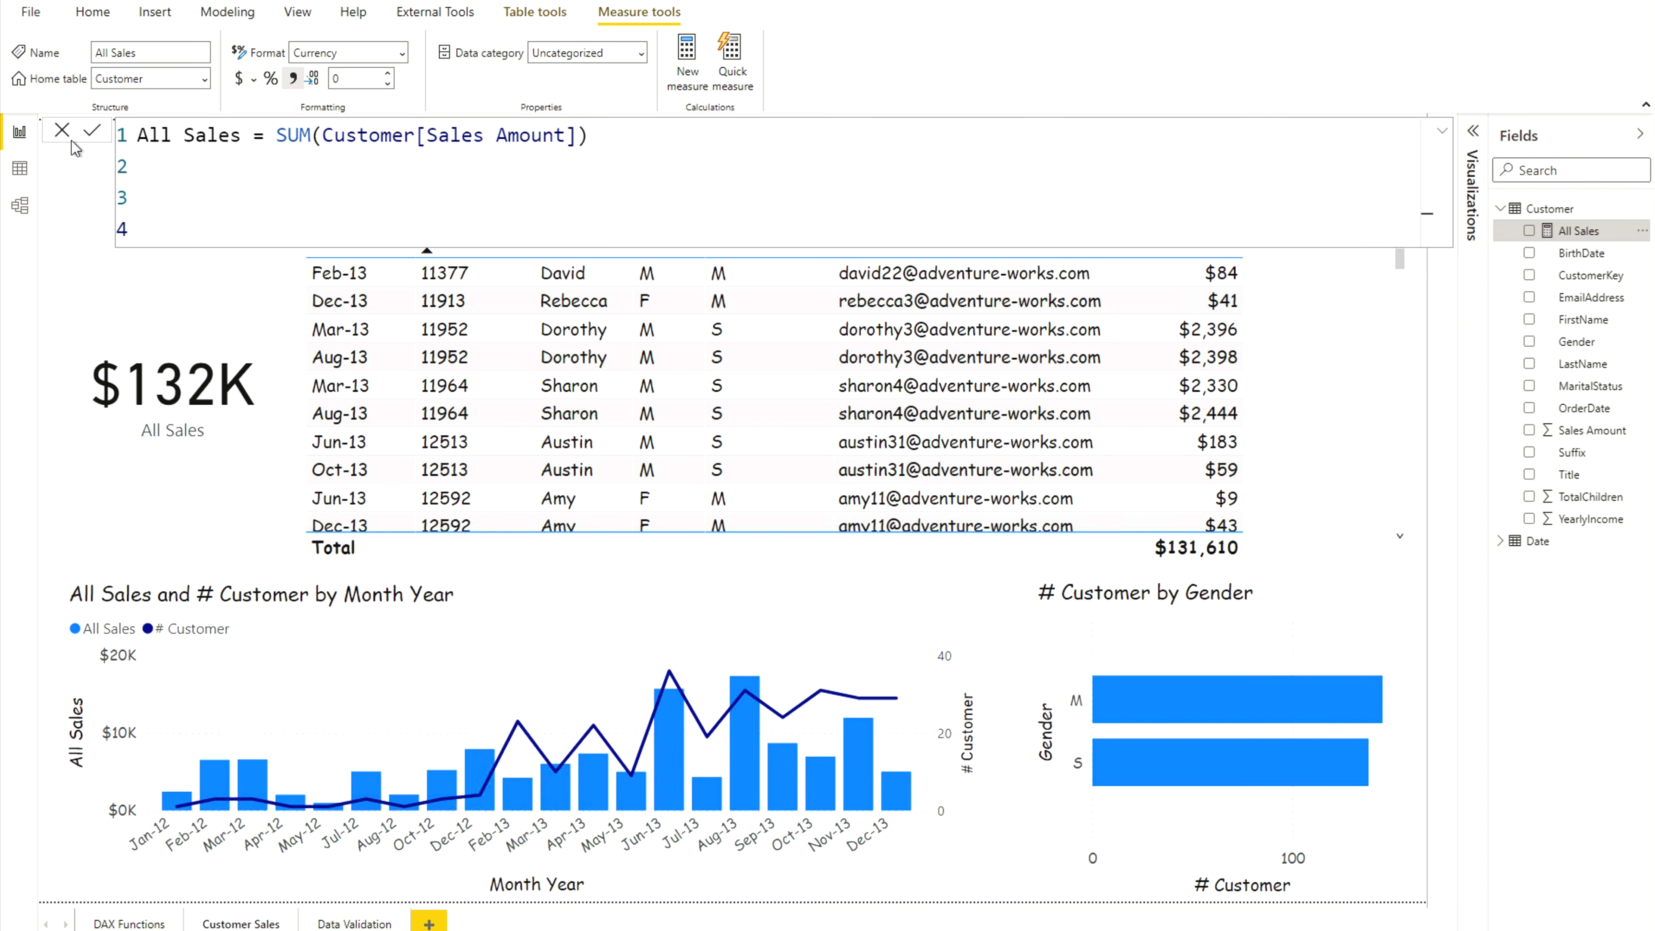
click(62, 132)
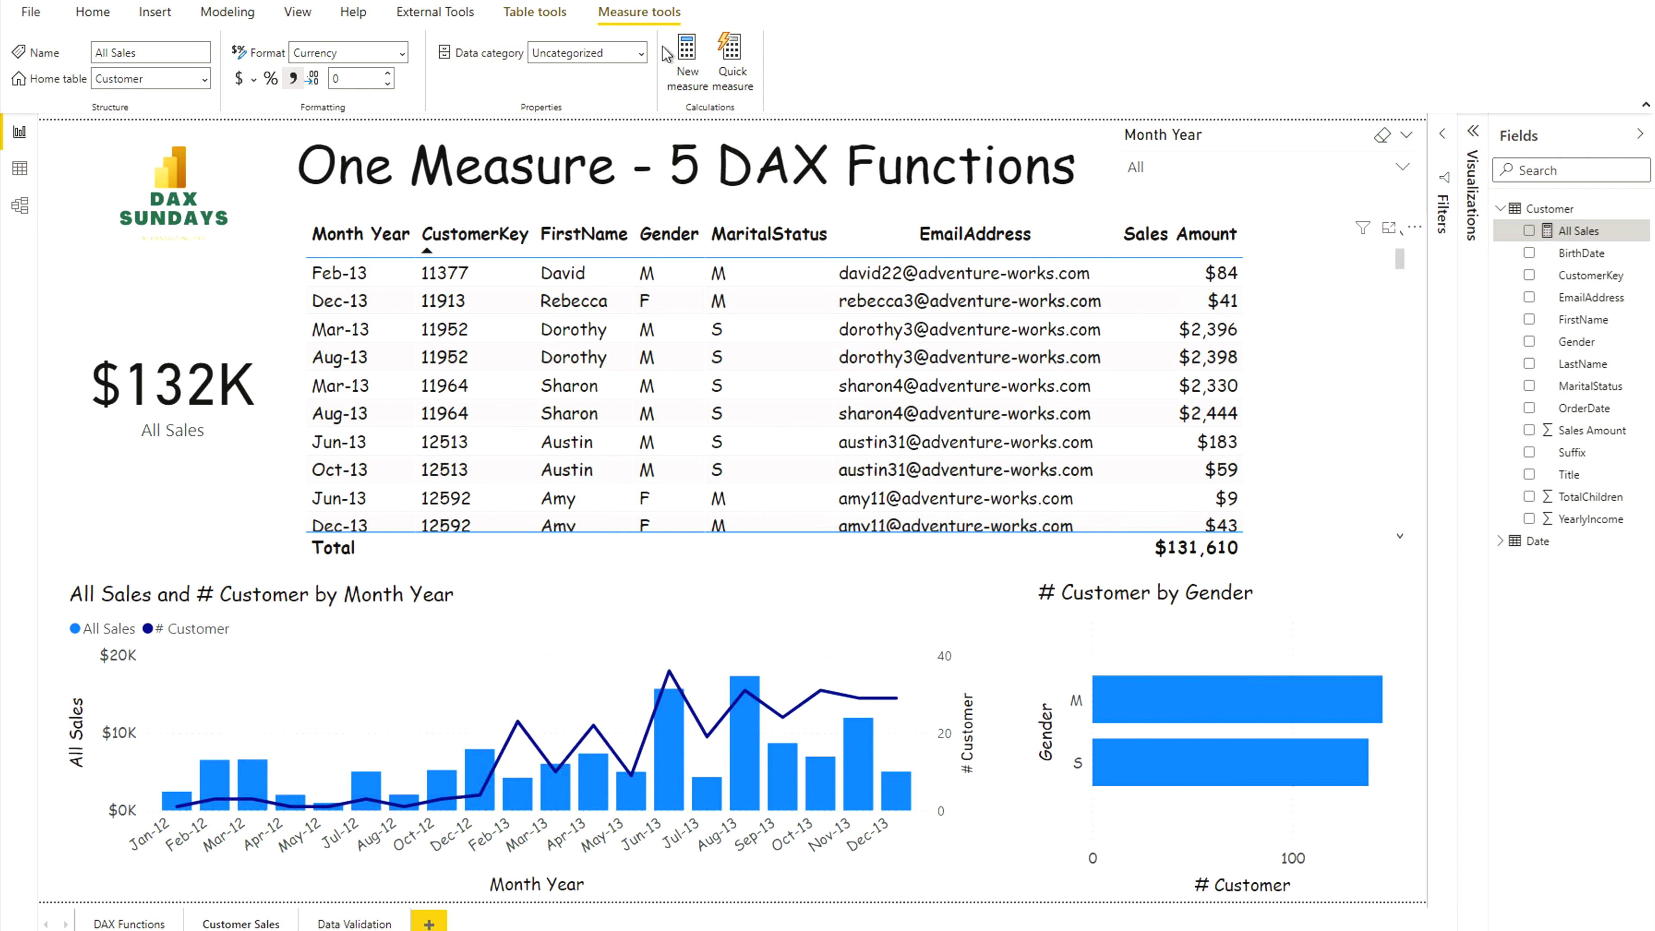
Step: Create a new Customer measure named Sales (LifeTime)= and begin its formula with CA
right_click(1549, 208)
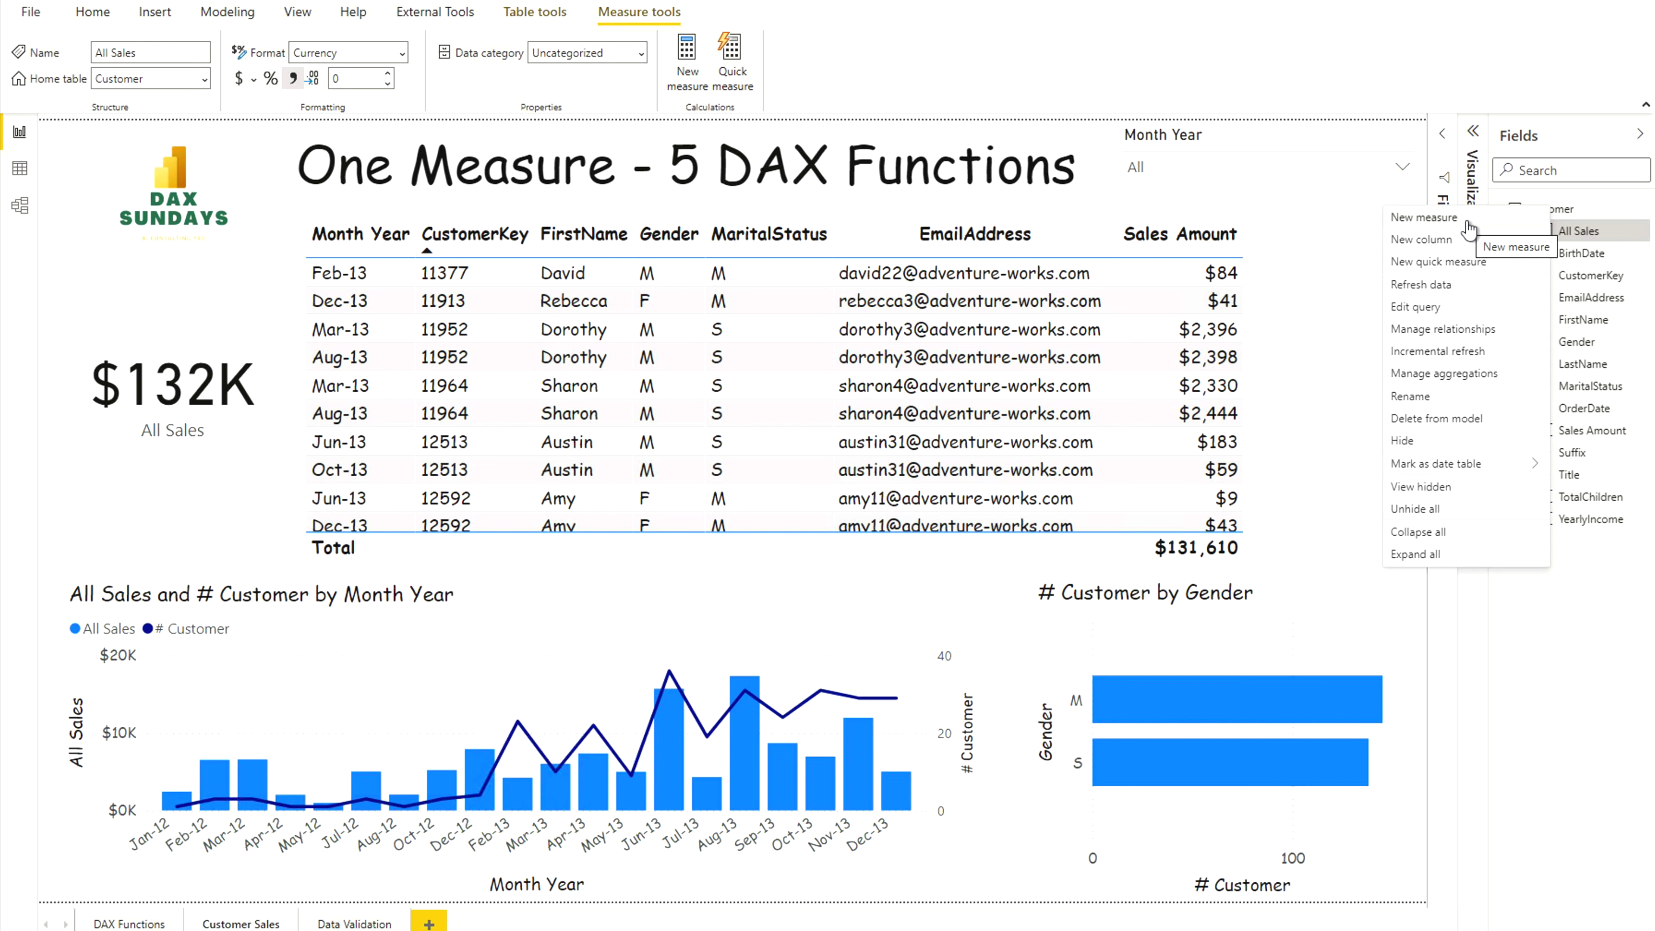
click(1468, 224)
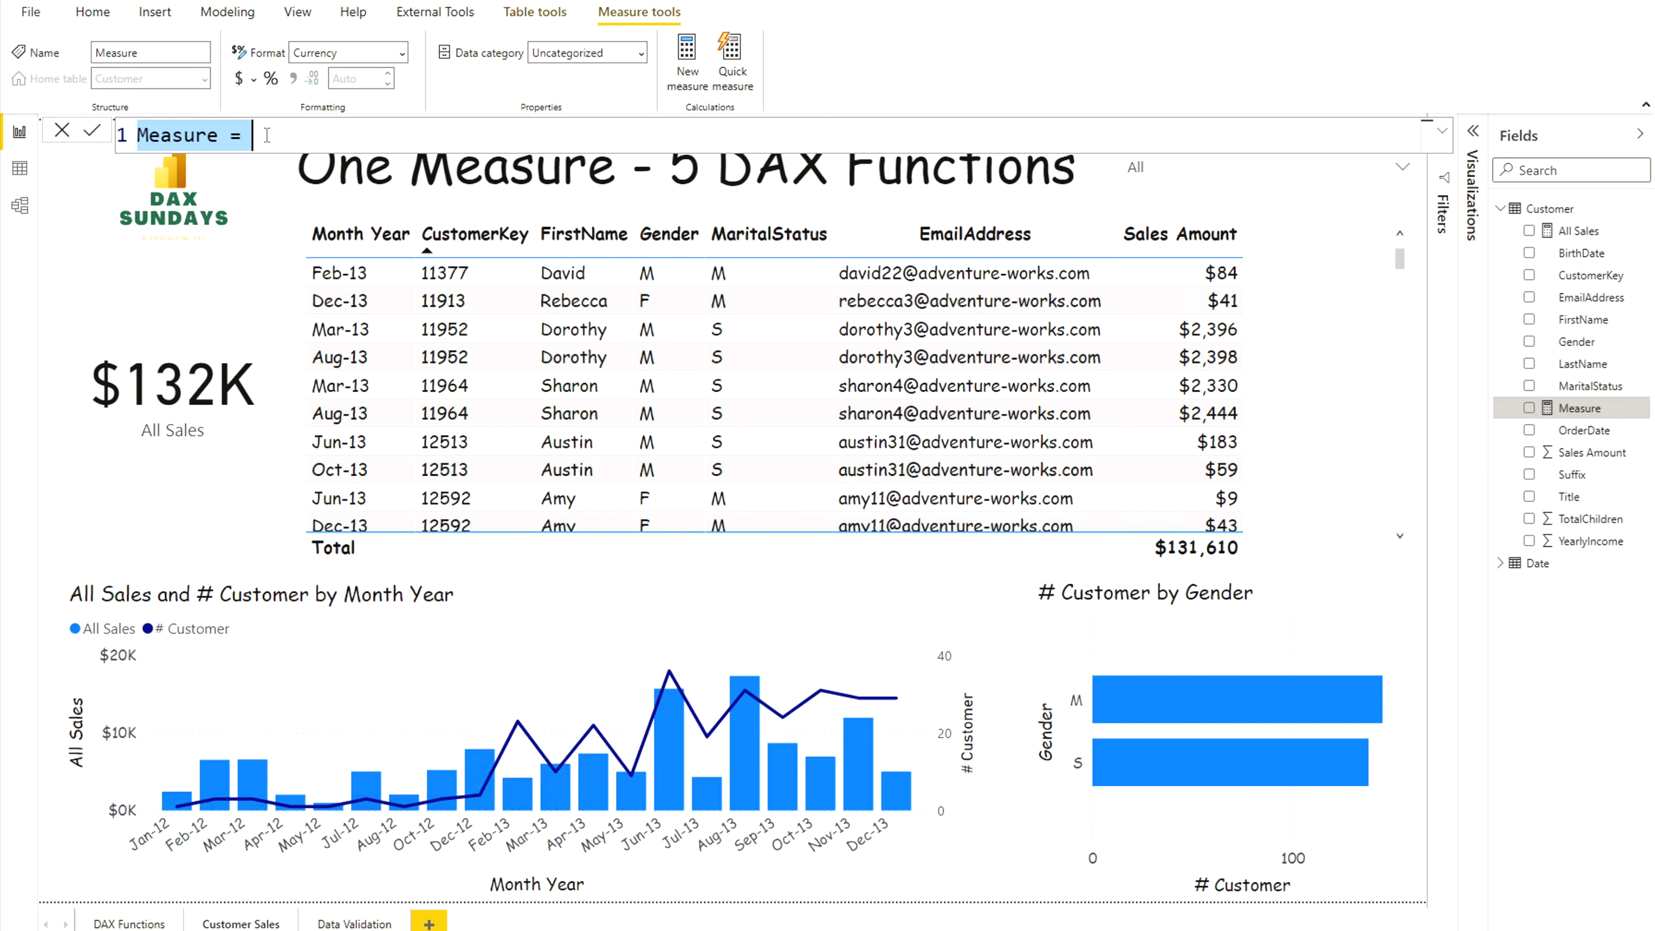
text(Sales (LifeTime))
text(=)
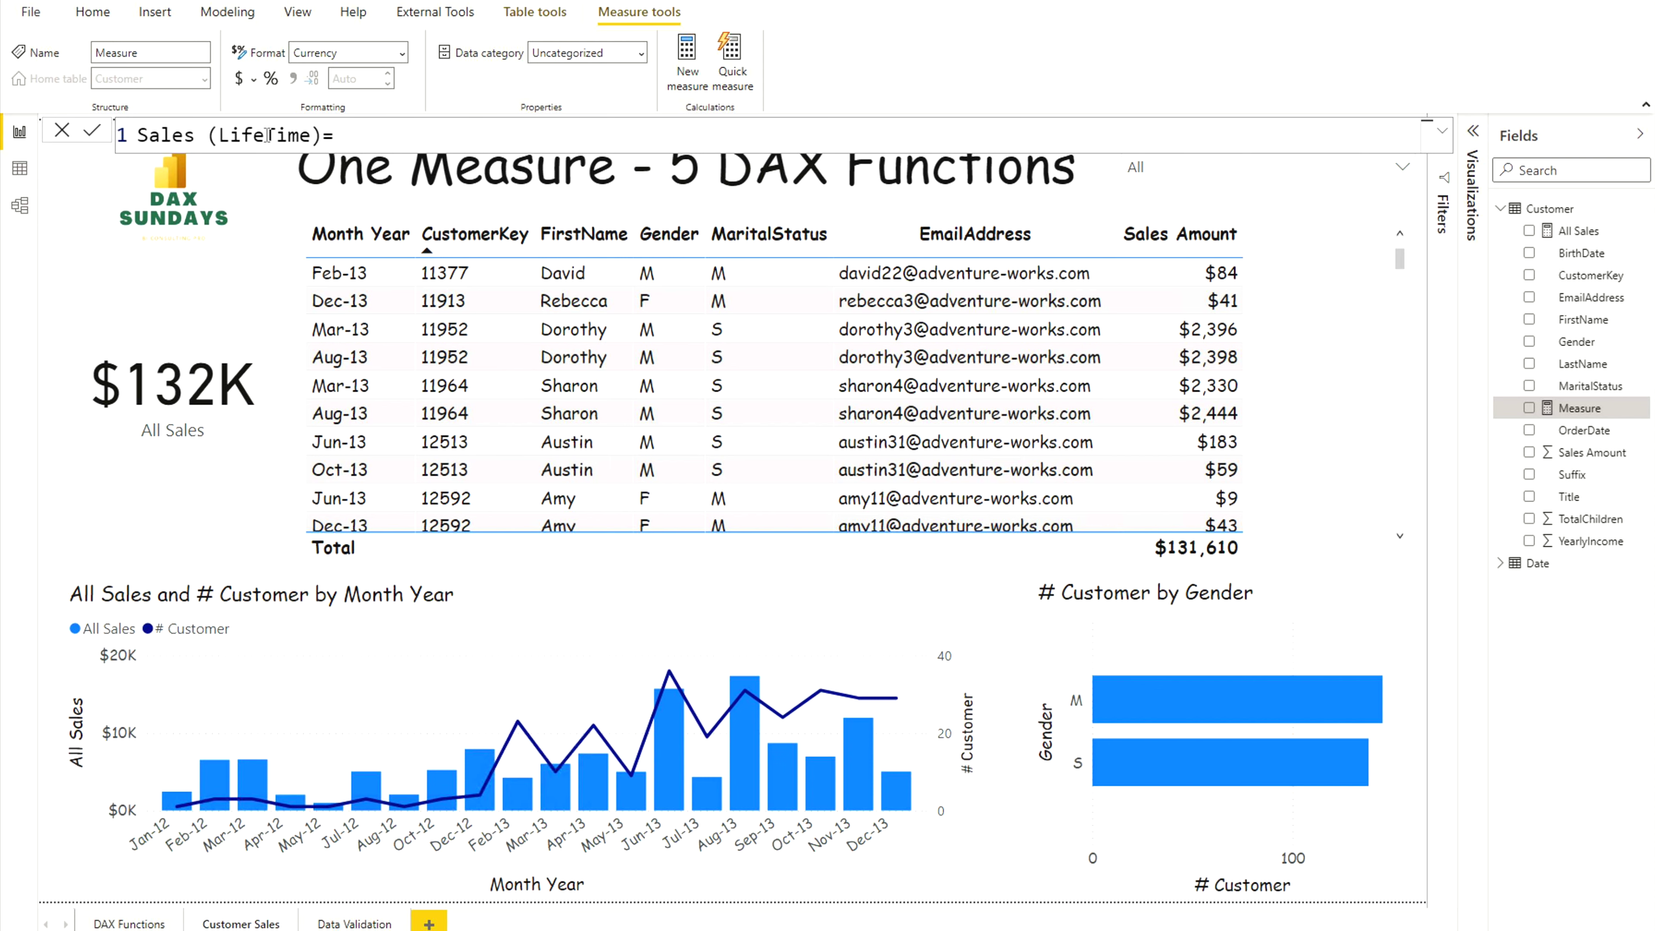
scroll(510, 162, up, 3)
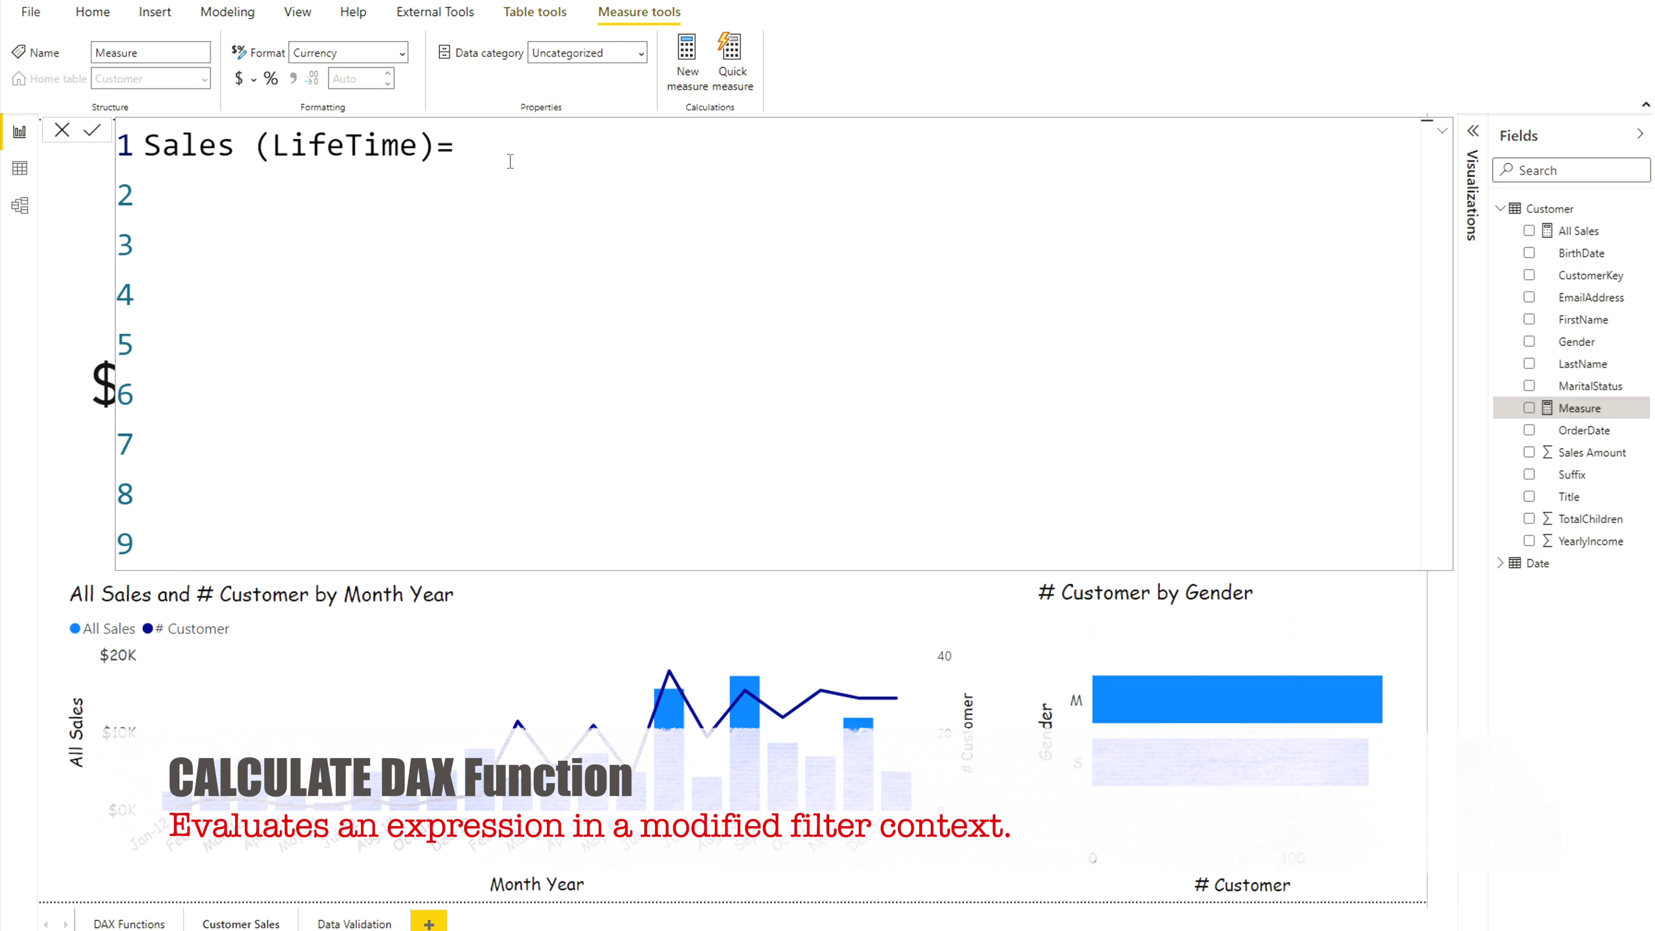
text(CA)
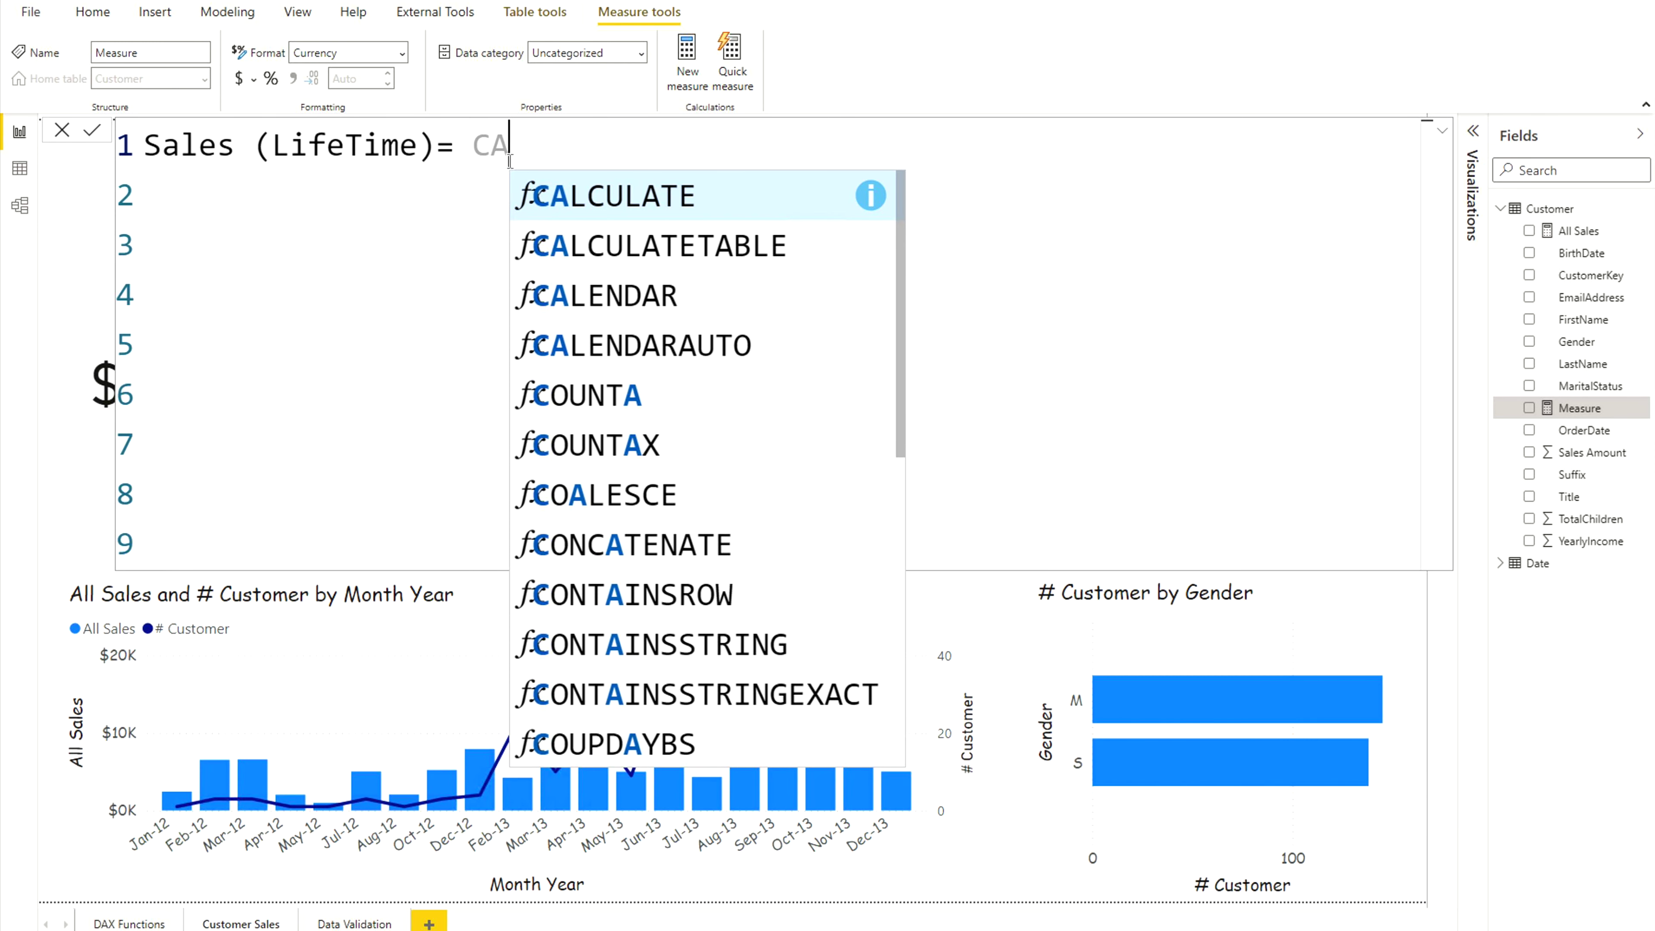
Step: Start CALCULATE with [All Sales] as its expression on an indented line
click(580, 196)
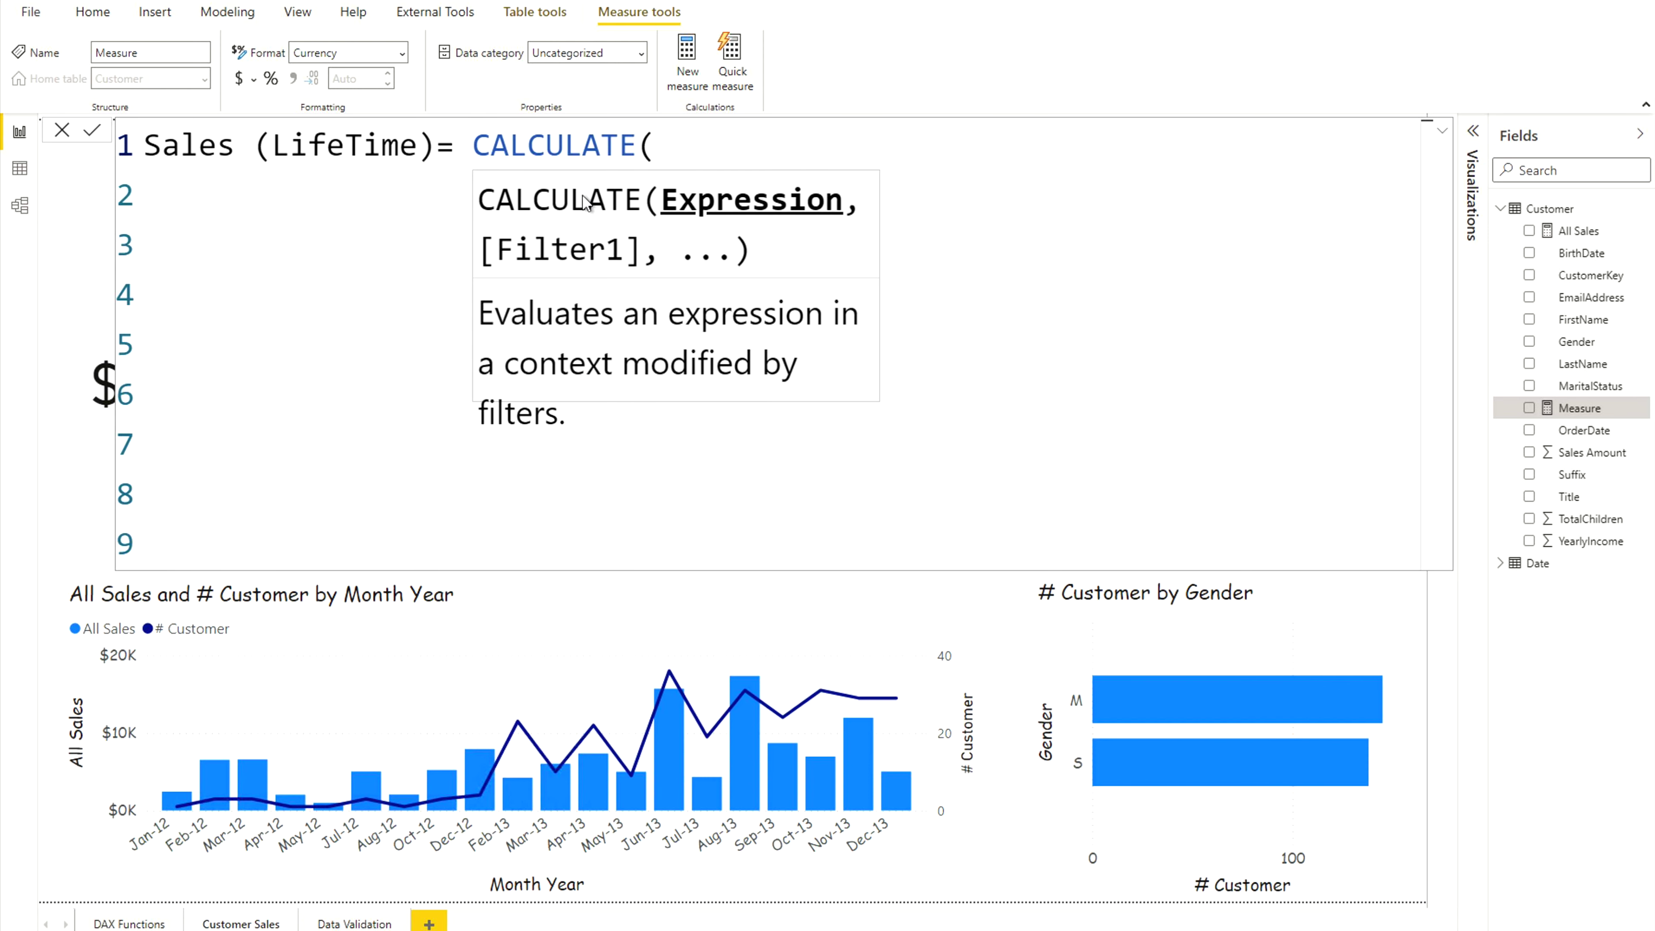
key(shift+Return)
key(Tab)
key(Tab)
key(Tab)
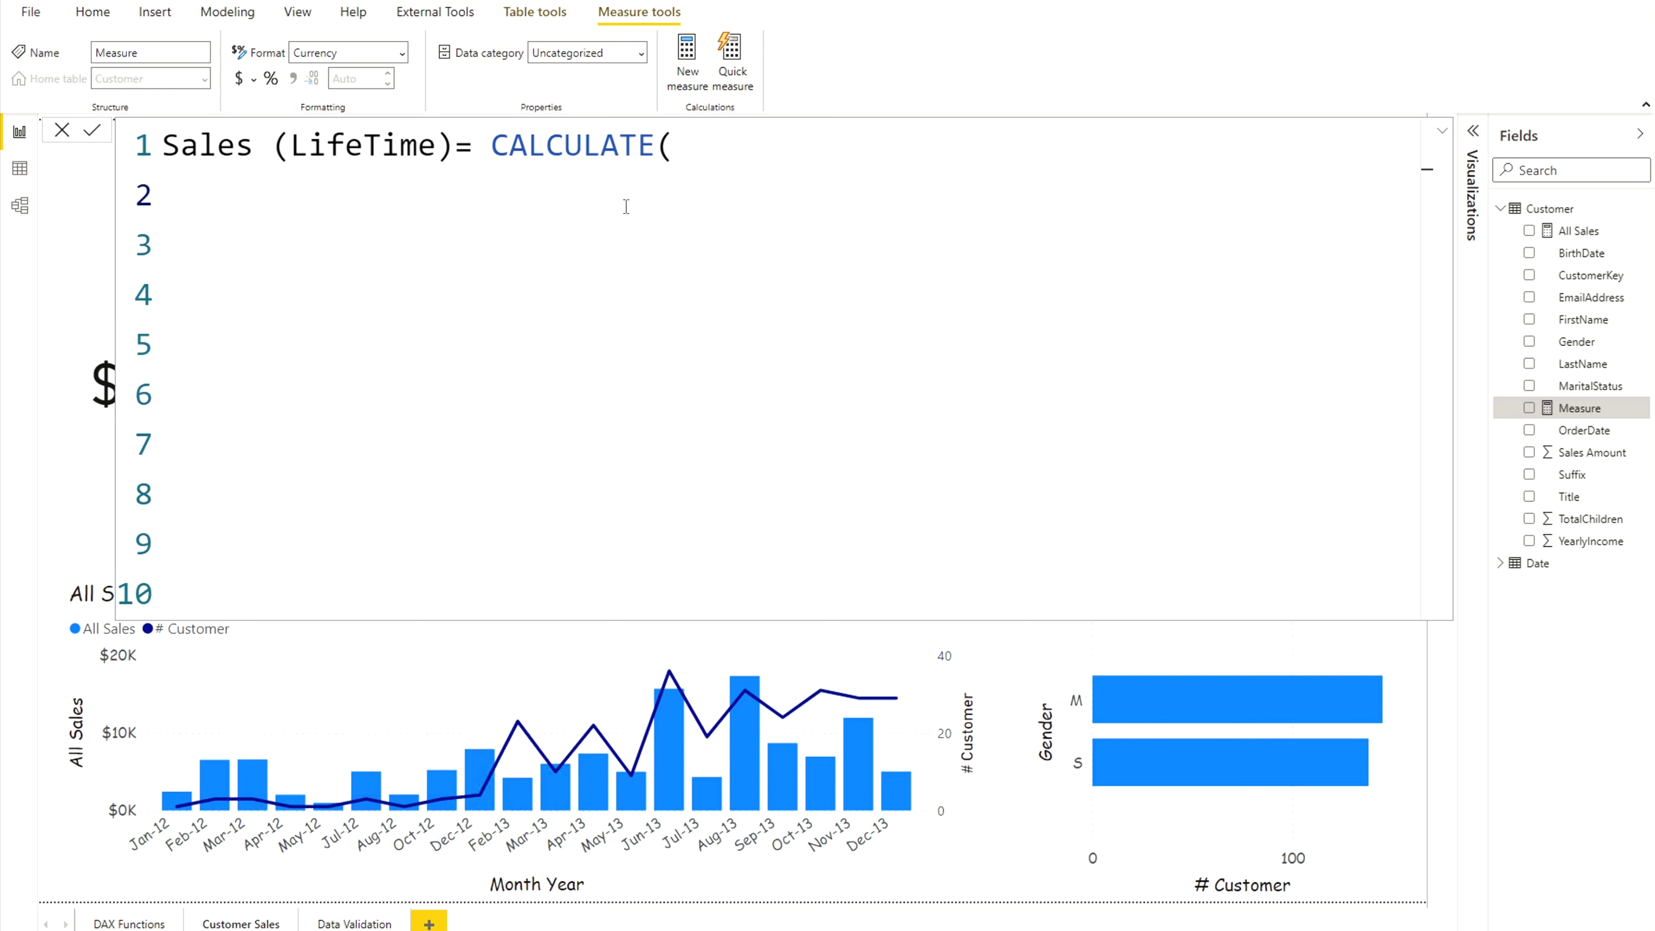
key(Tab)
text([)
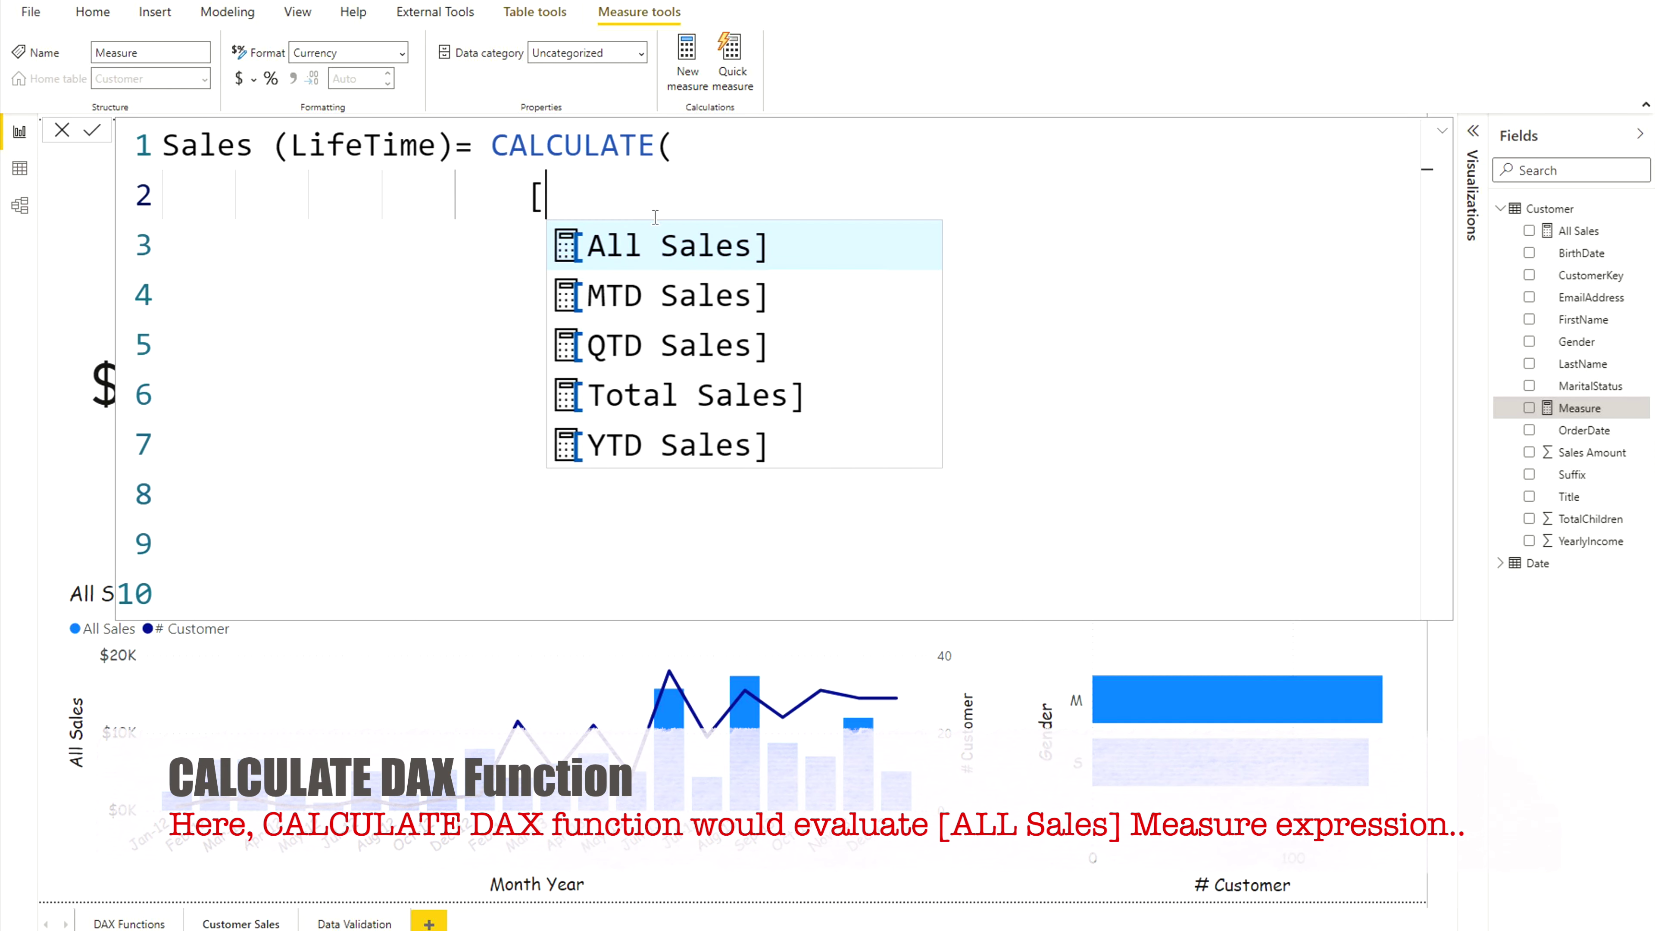
click(637, 254)
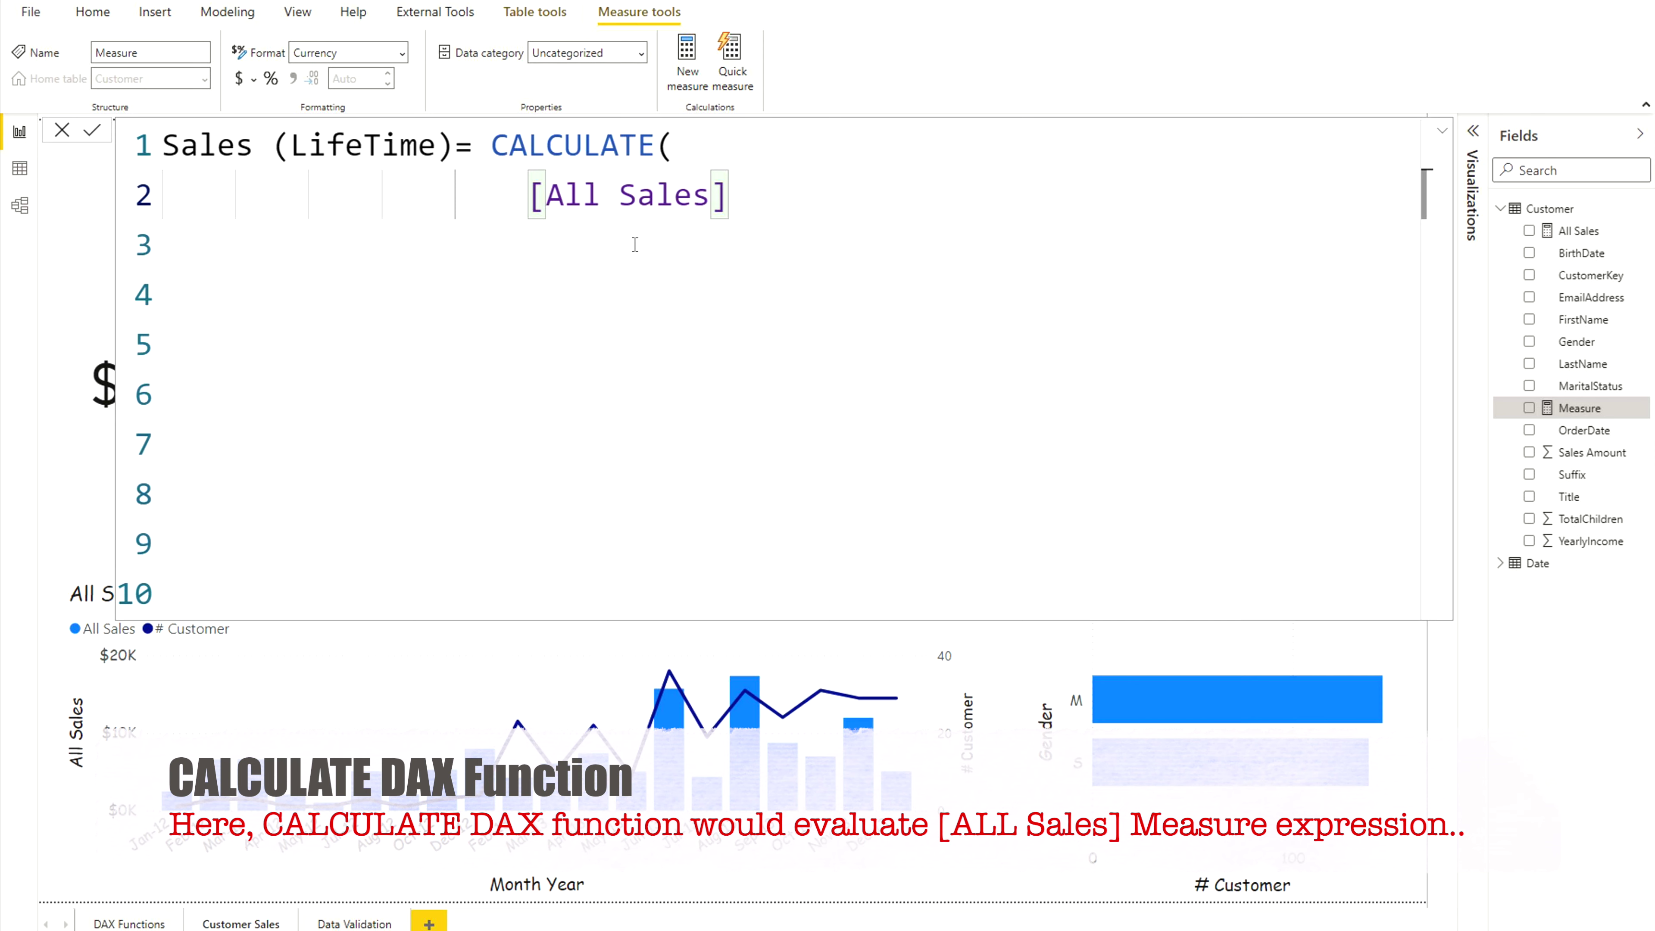
text(,)
key(shift+Return)
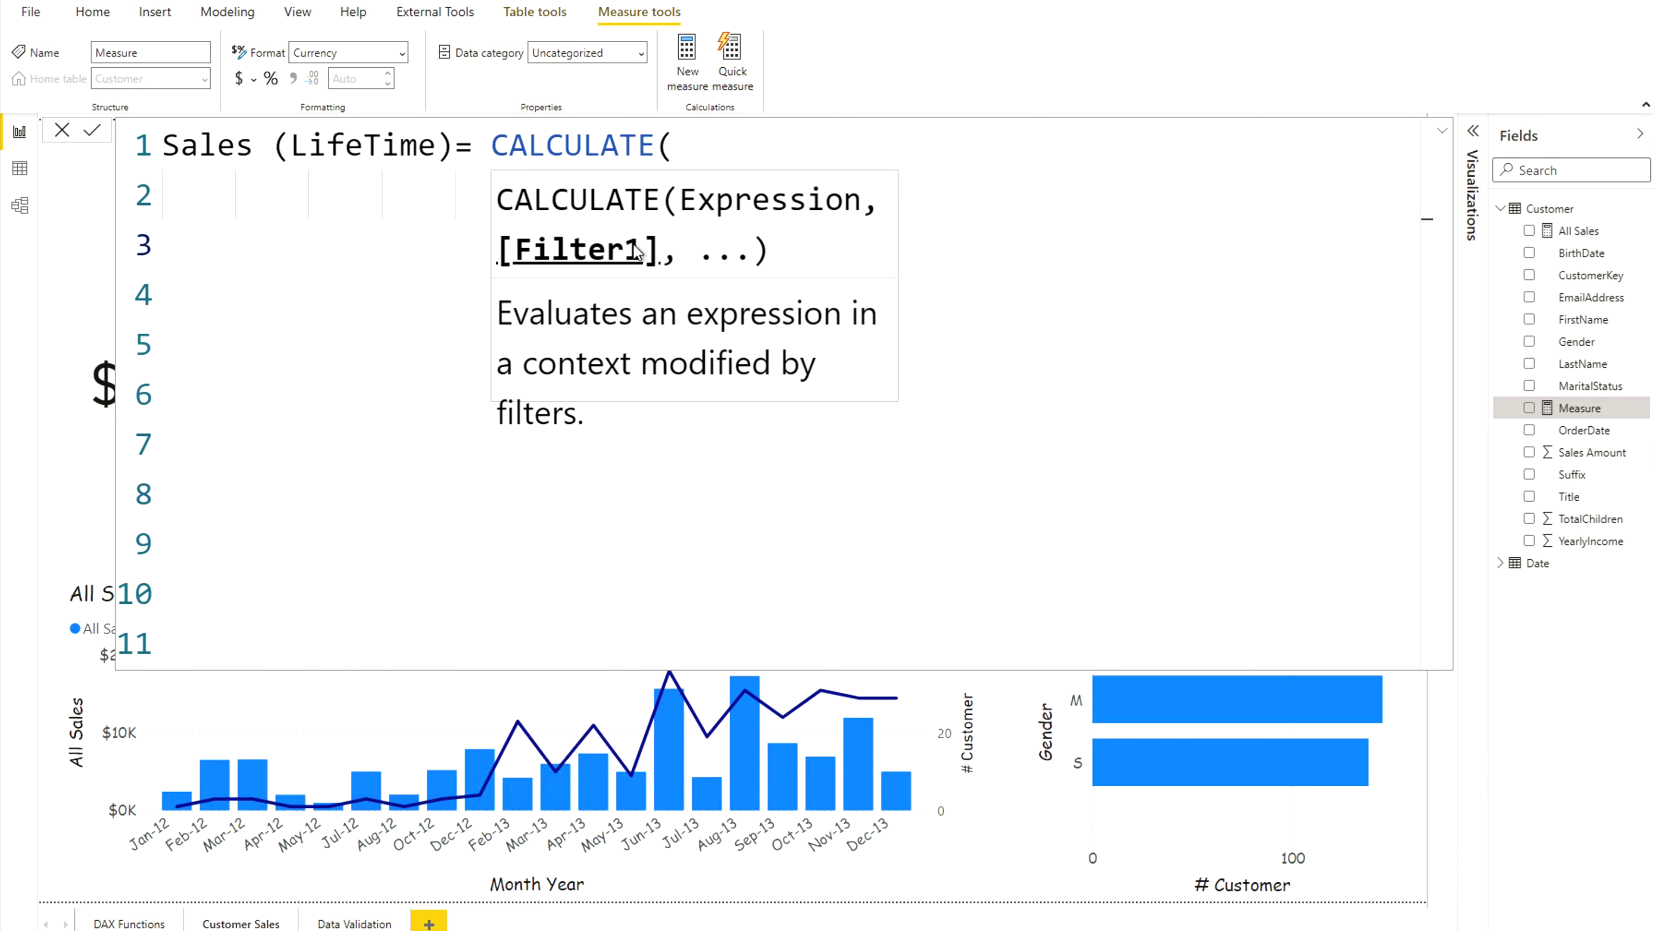
click(621, 277)
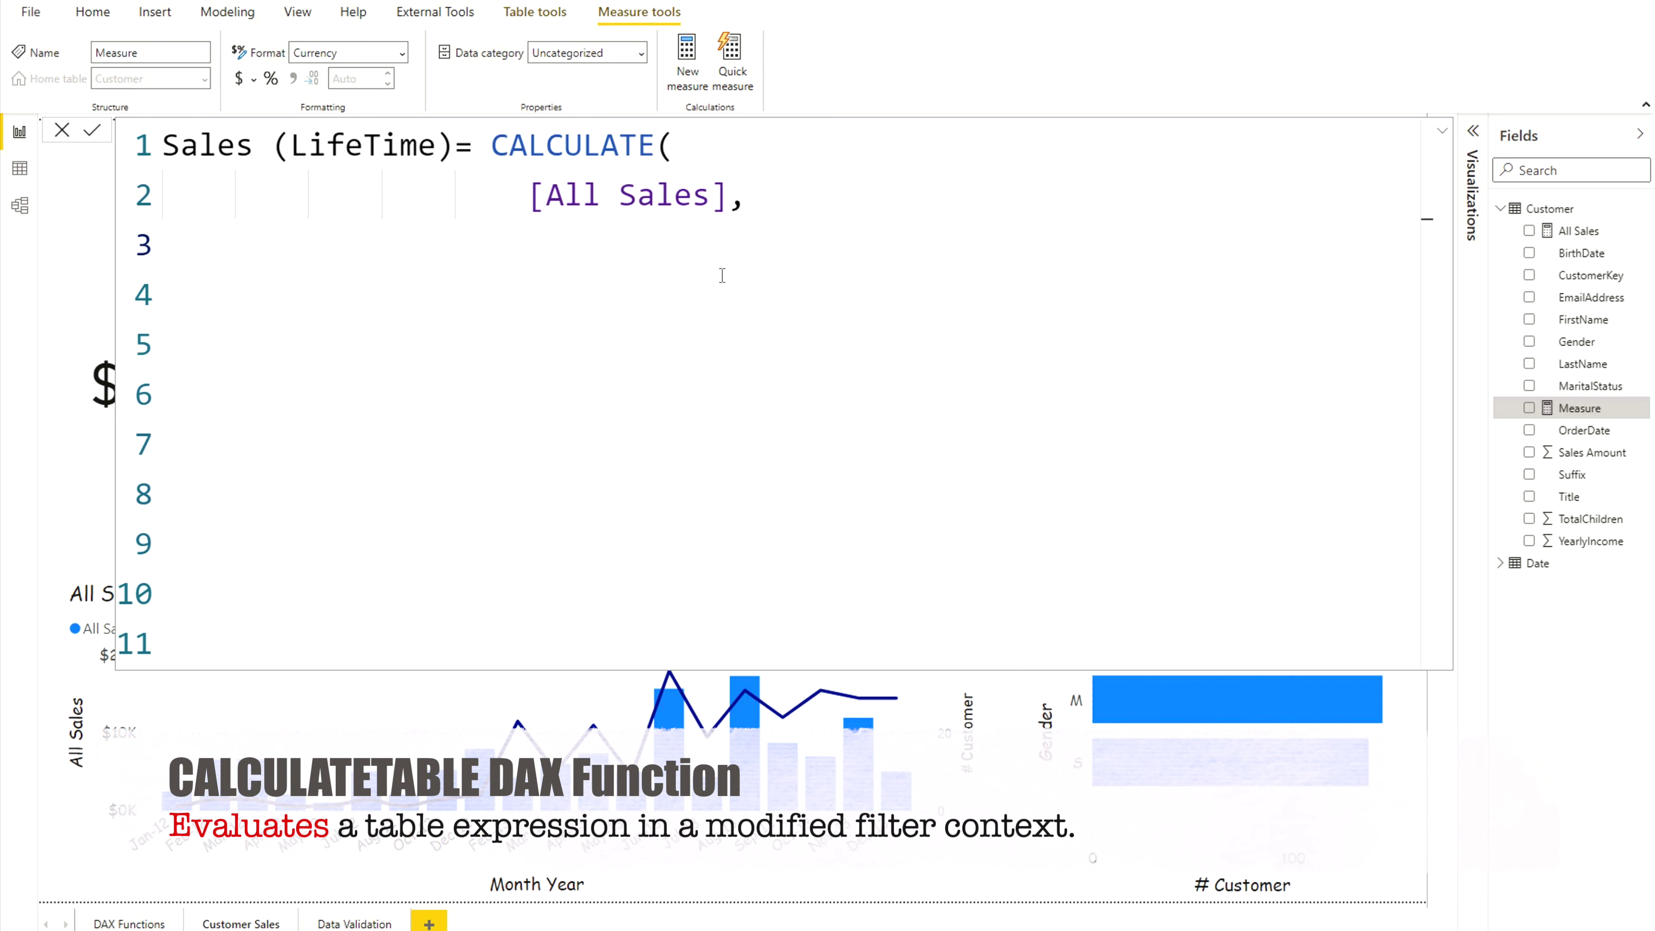
Step: Add CALCULATETABLE as the filter argument and nest ADDCOLUMNS( inside it on a new line
text(CALC)
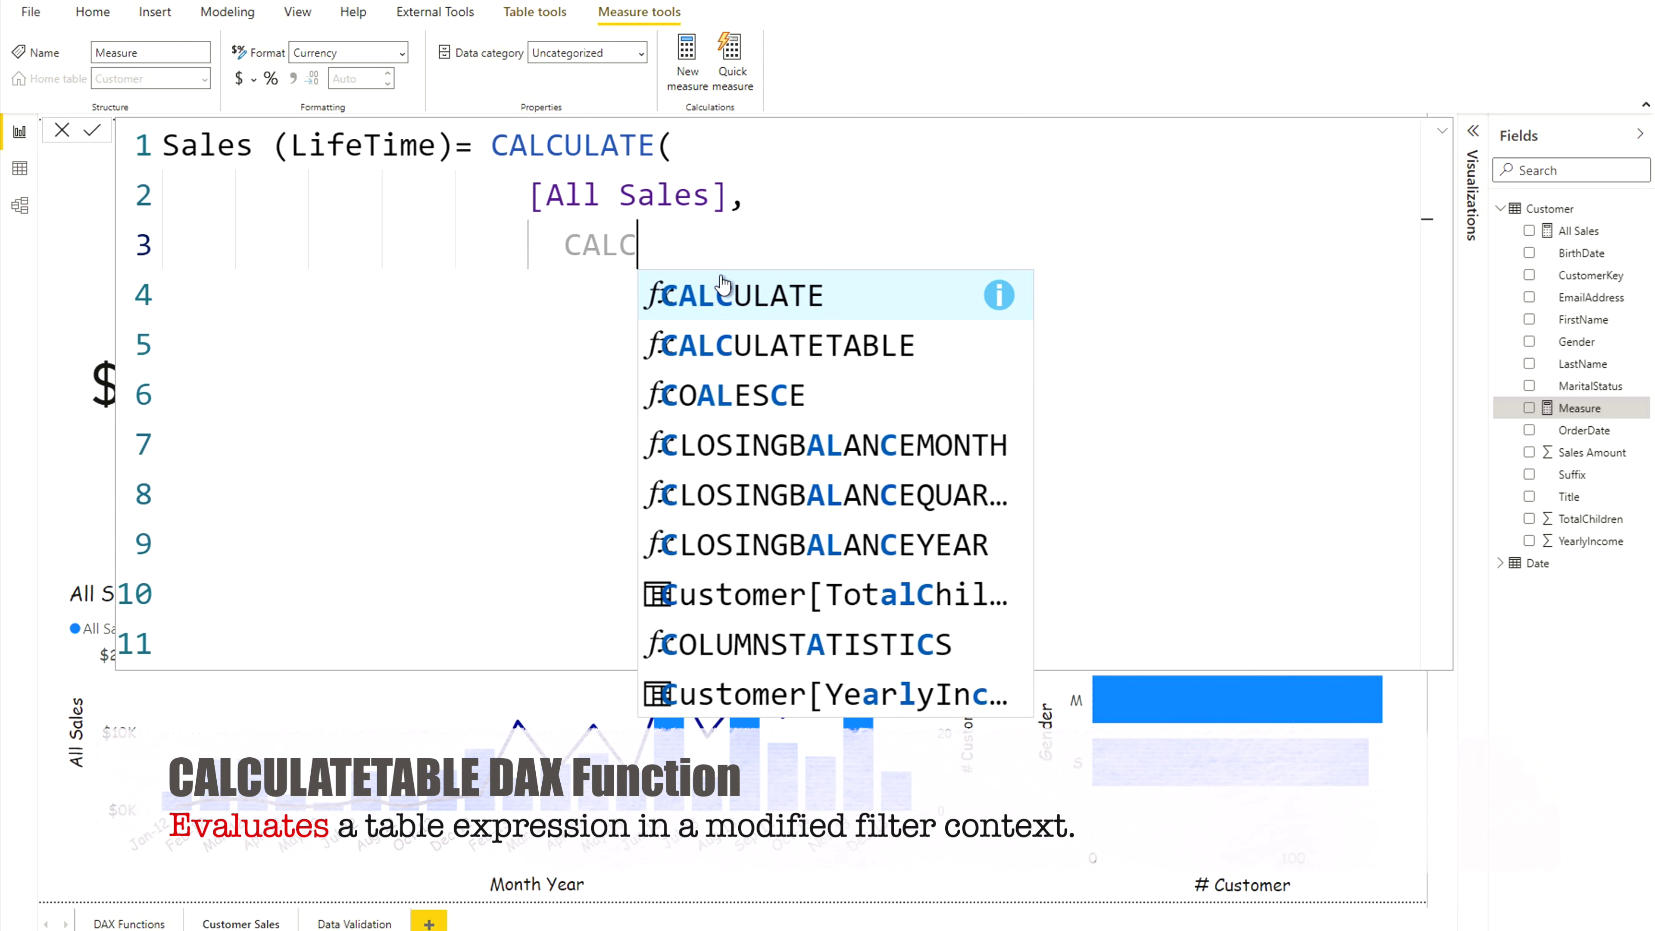
click(779, 355)
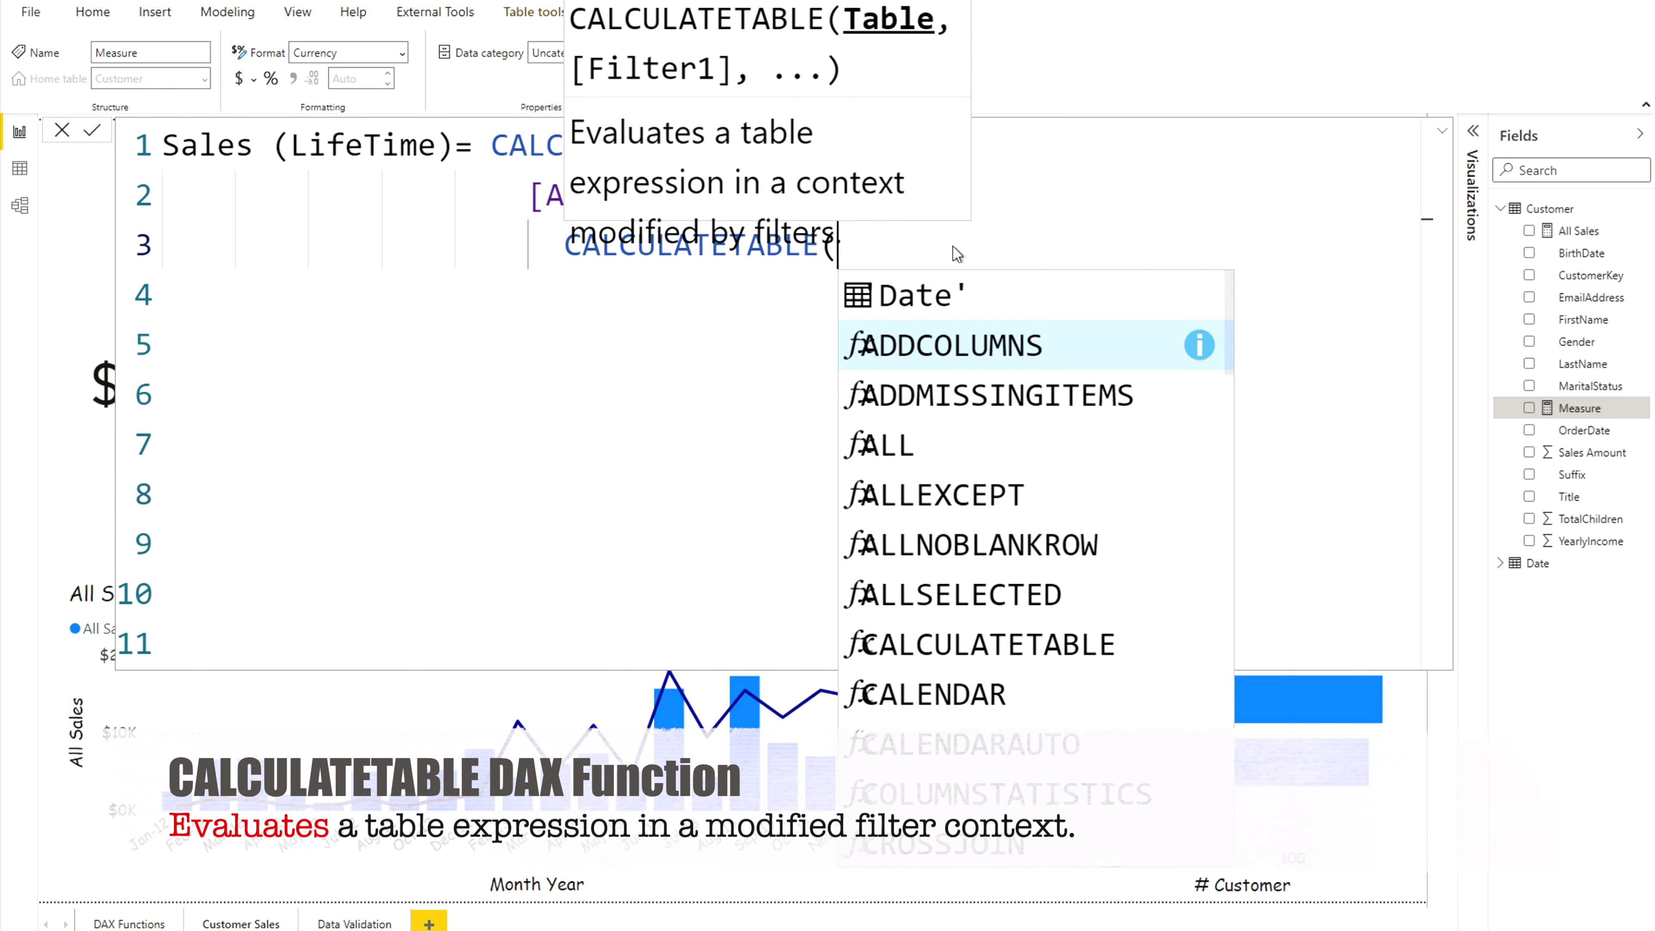
key(Escape)
key(Escape)
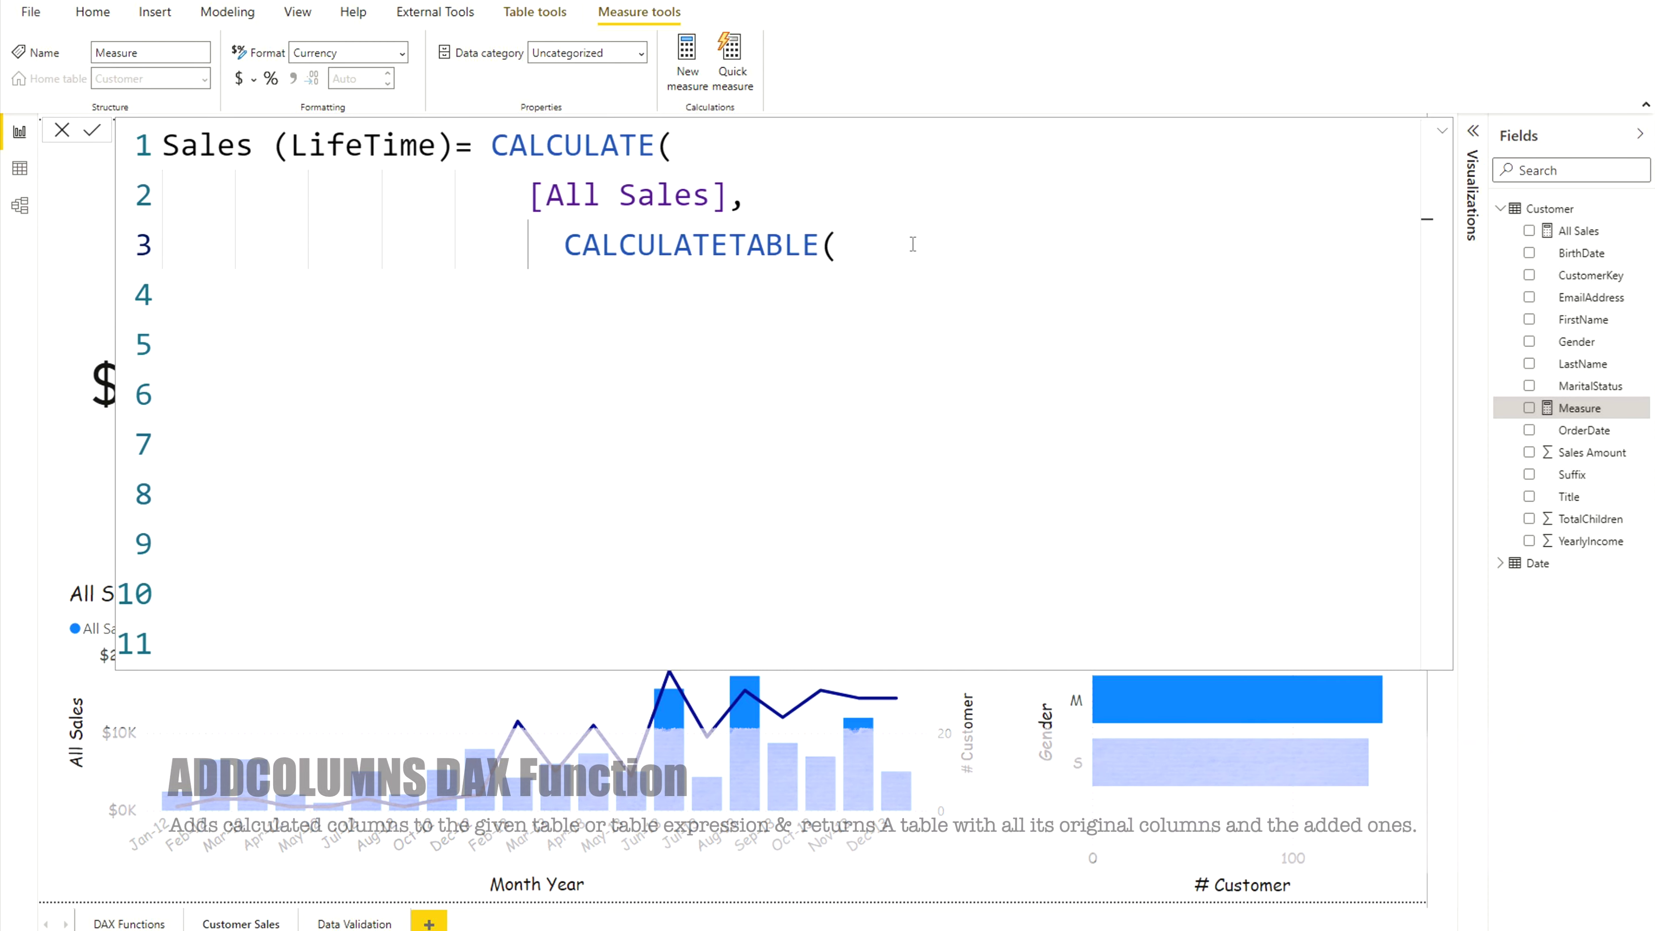
key(shift+Return)
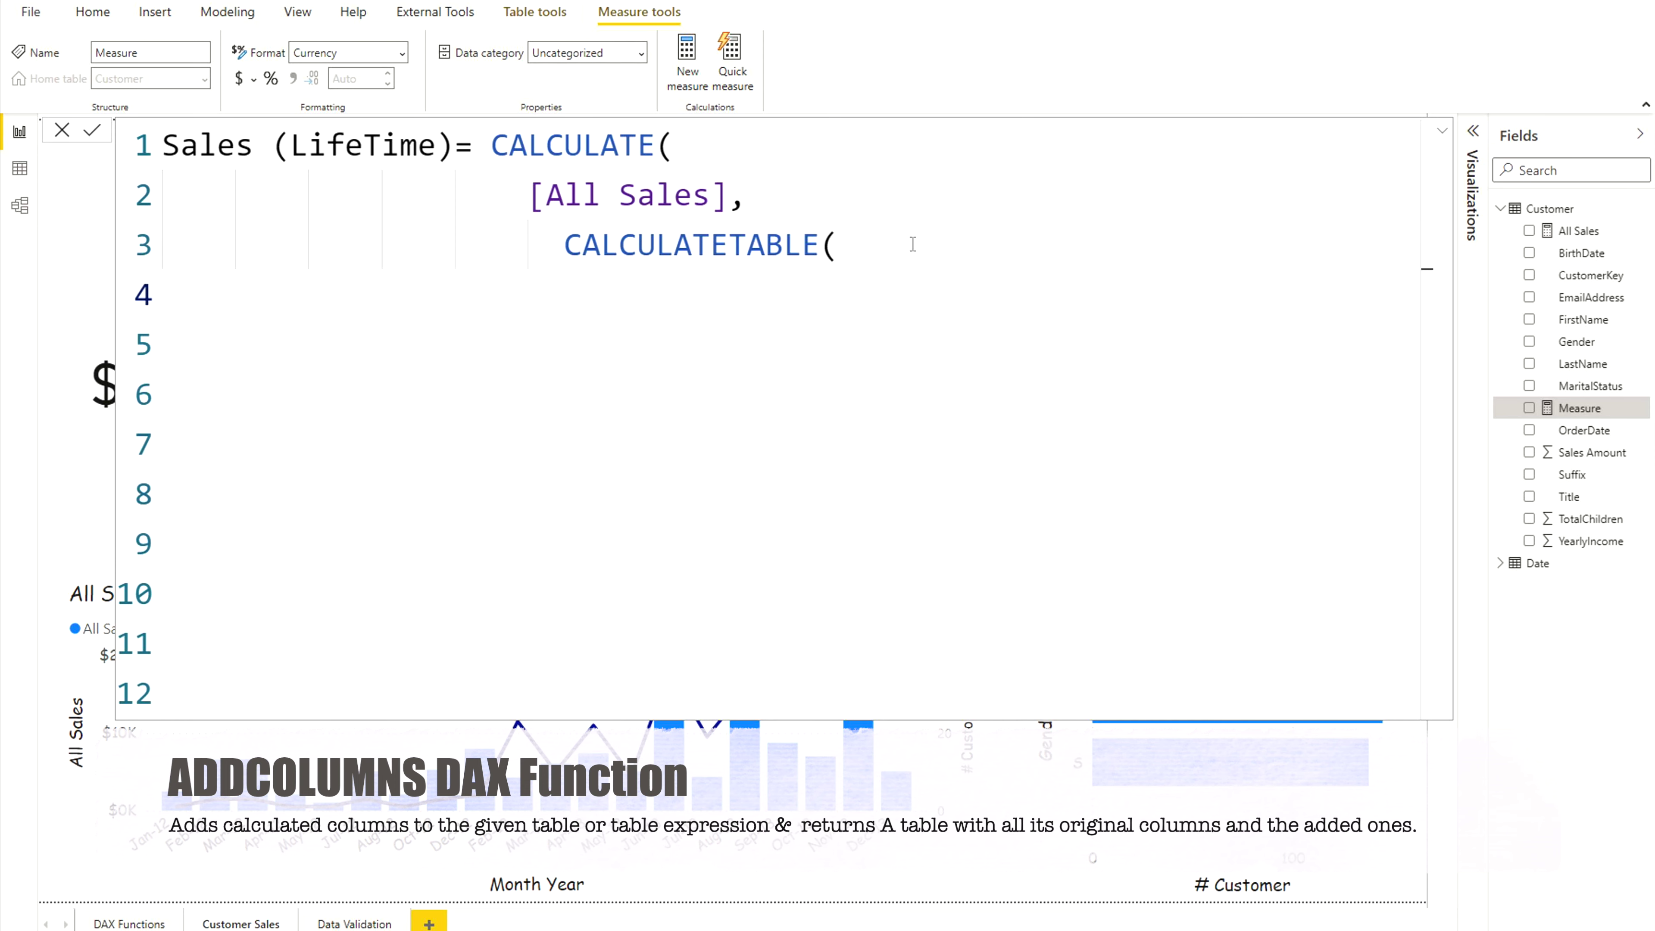
text(ADD)
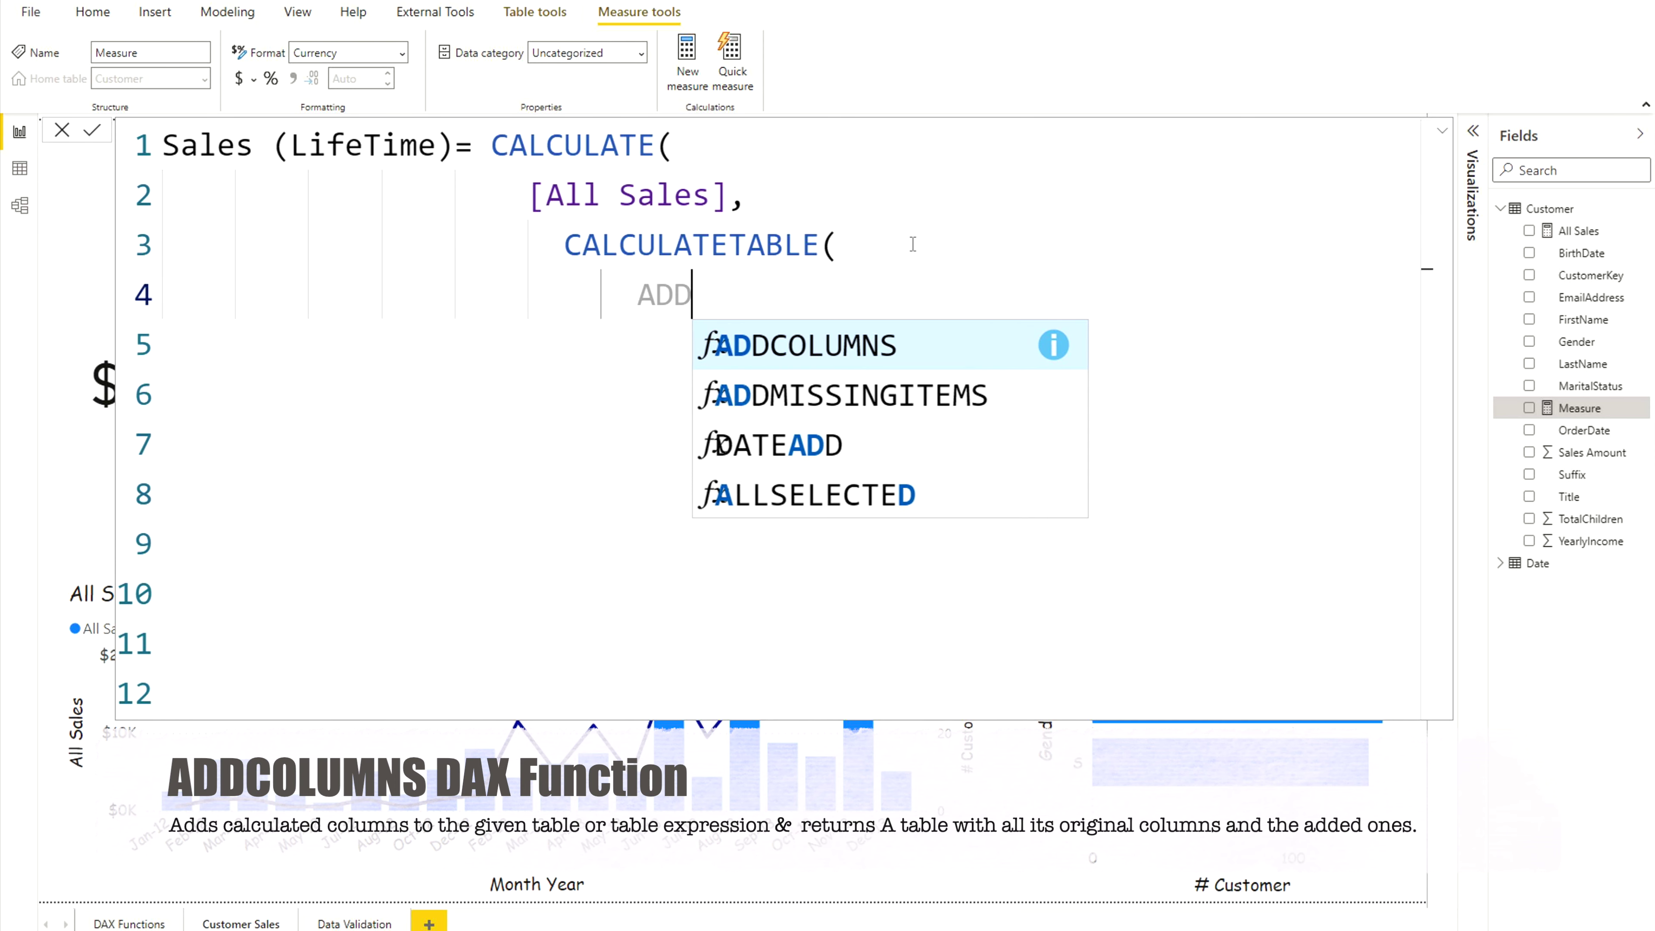
click(847, 346)
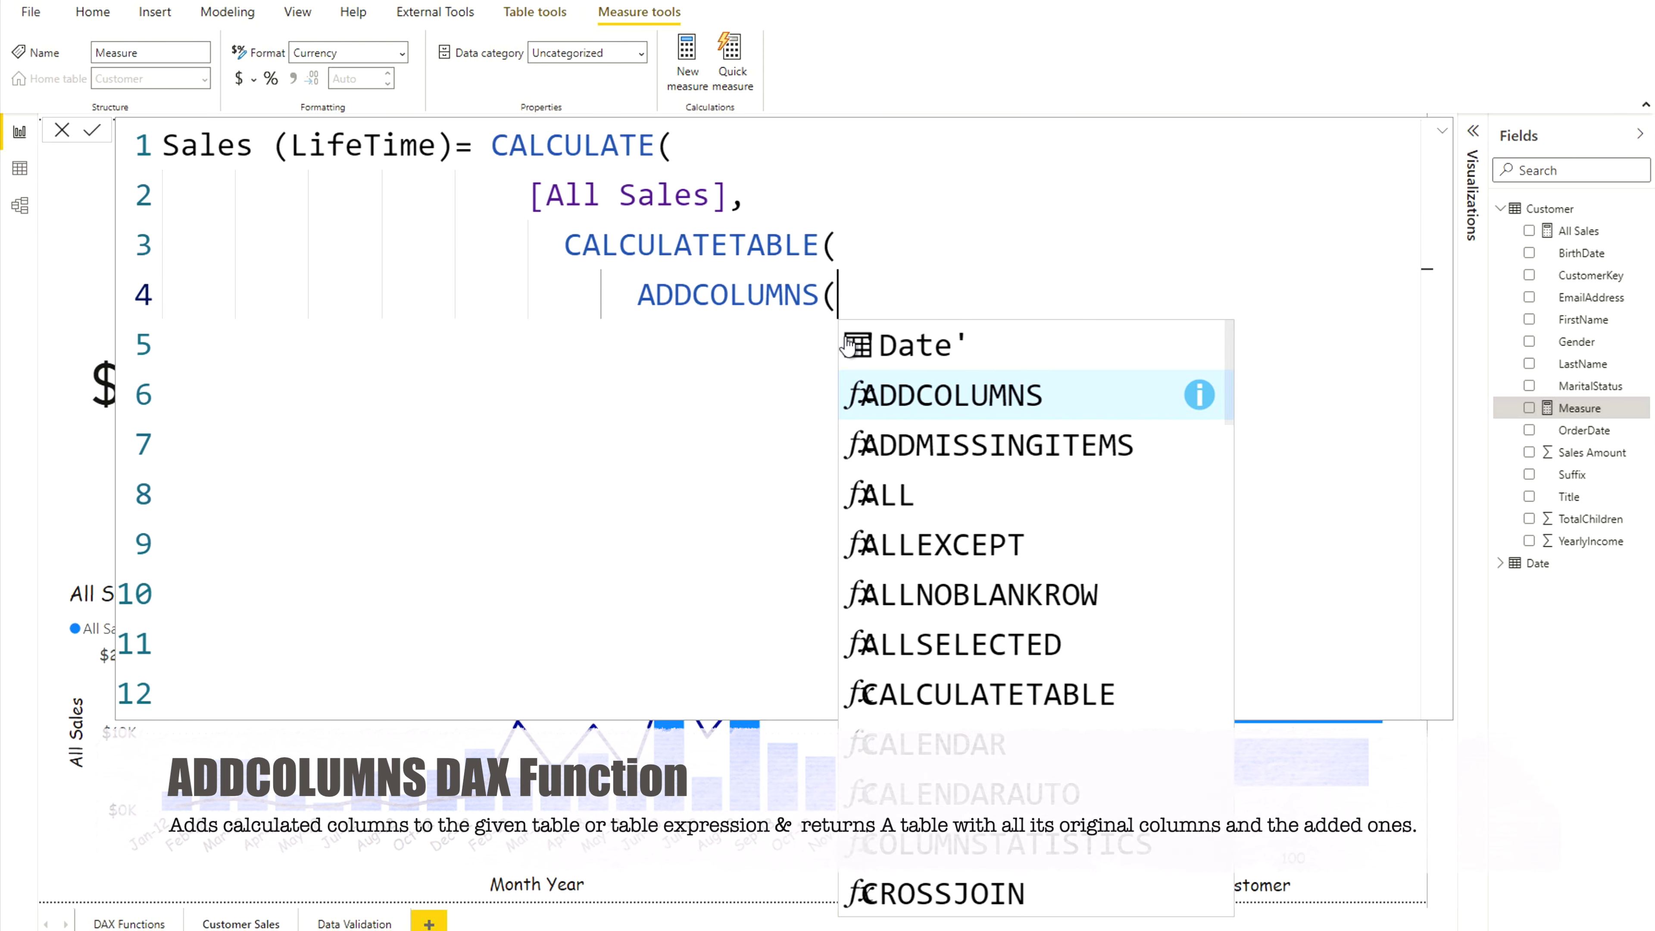
key(shift+Return)
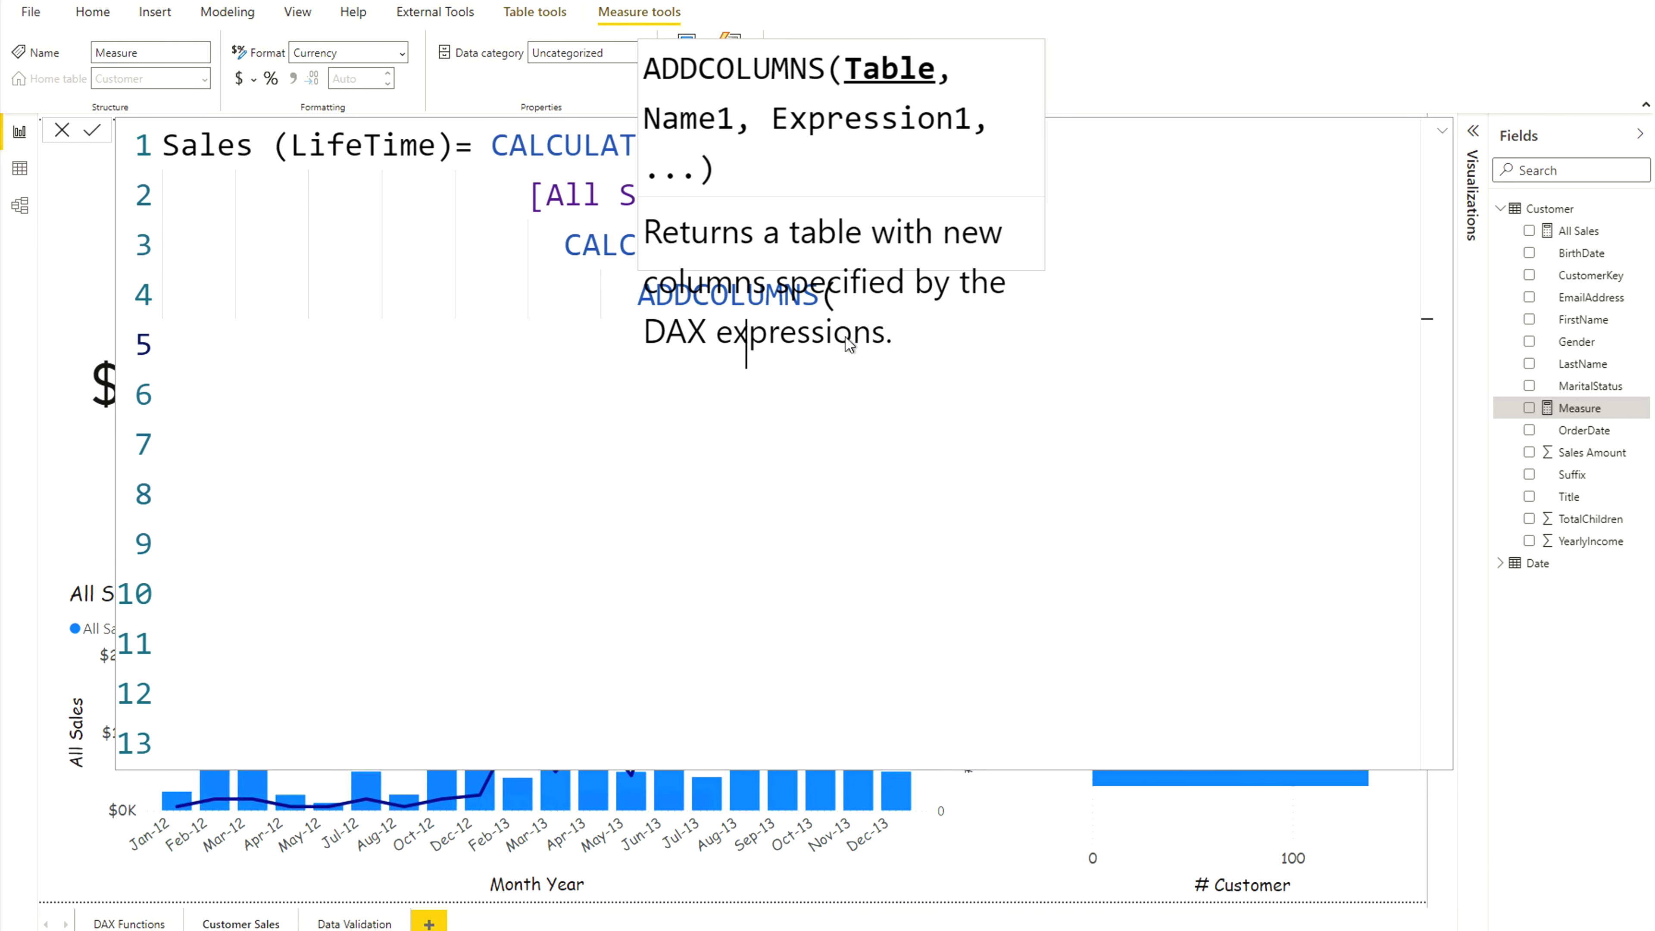
key(Escape)
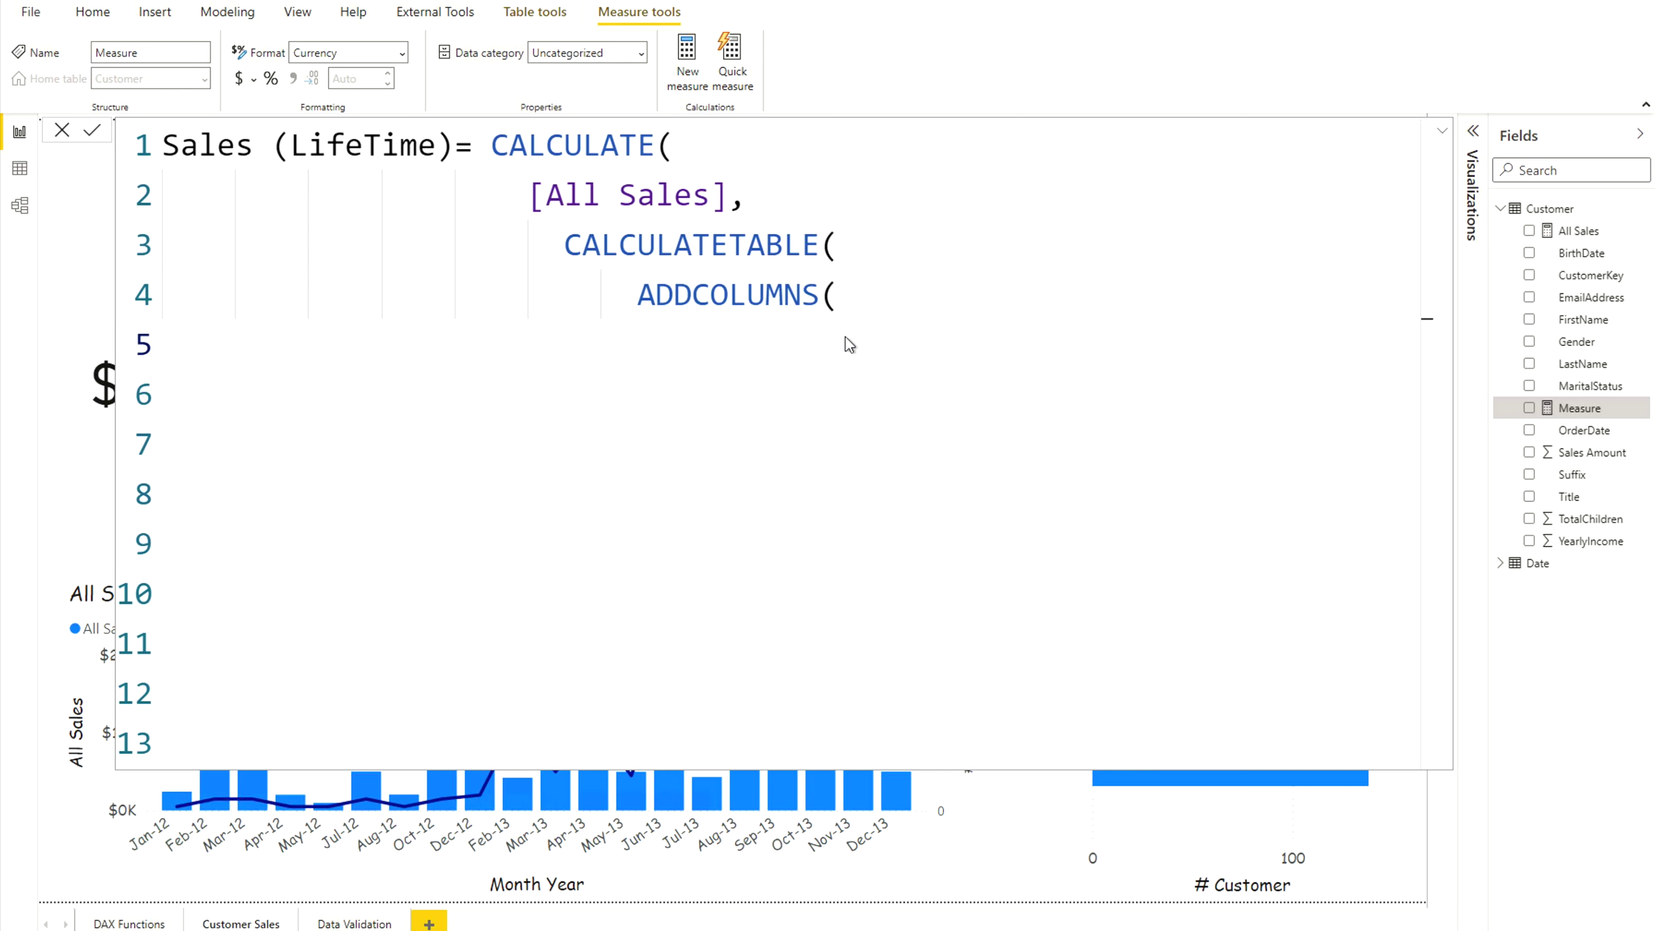
Step: Give ADDCOLUMNS SUMMARIZE(Customer, Customer[CustomerKey]), "LTSales", [All Sales] and close it on a new line
text(SUMM)
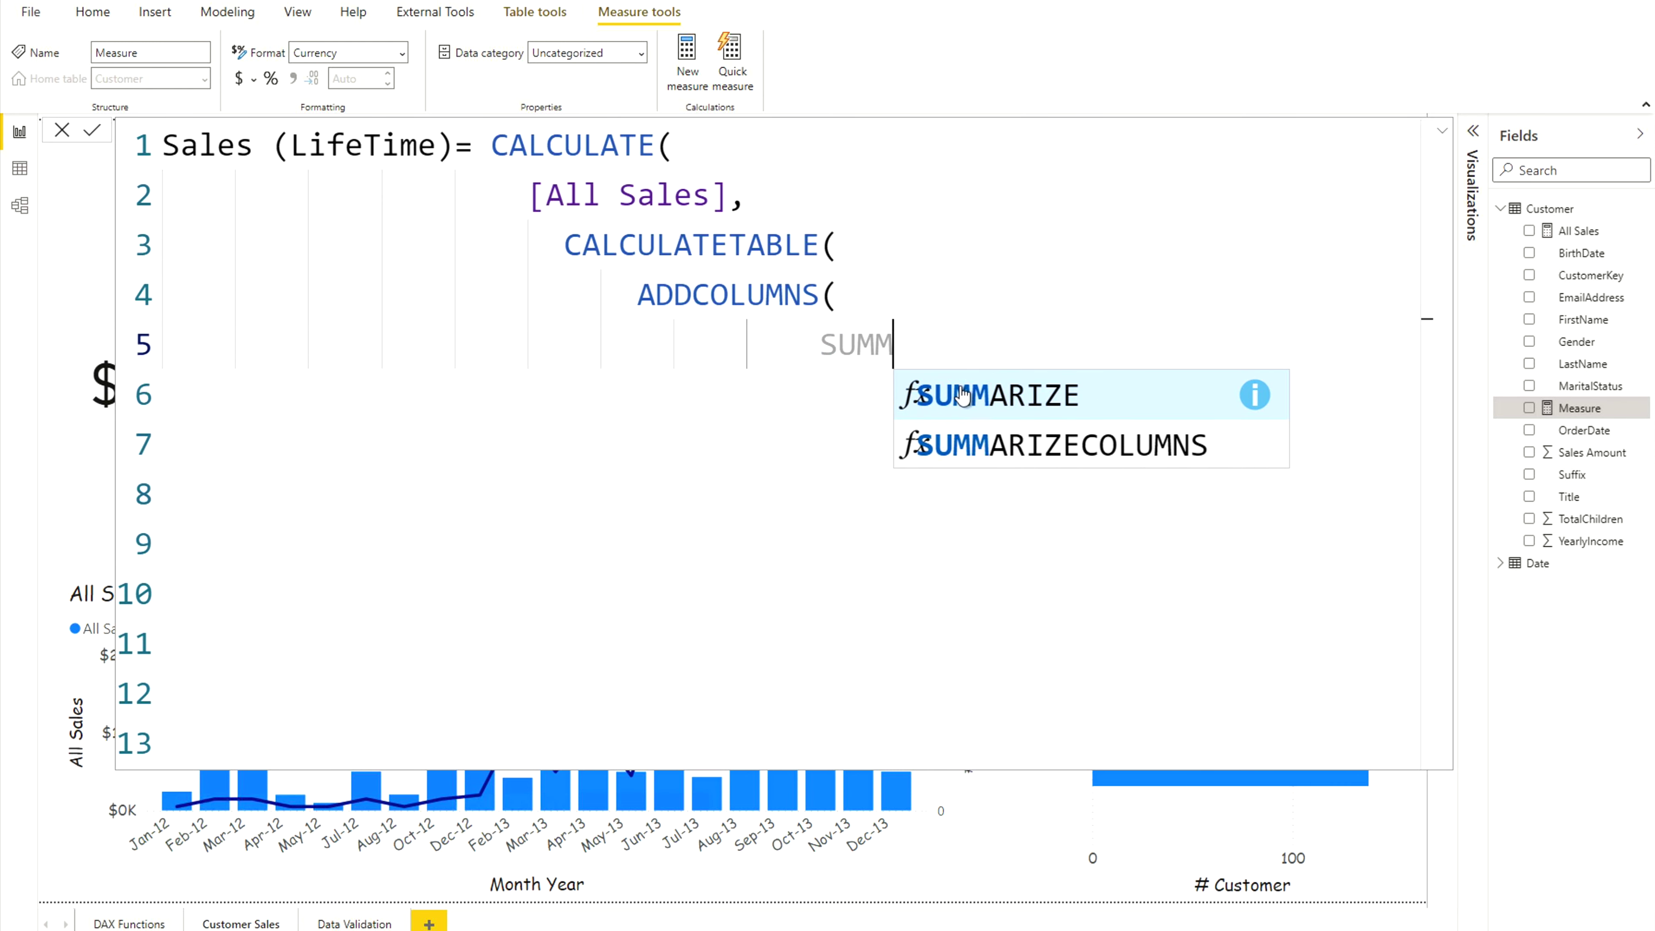
click(964, 391)
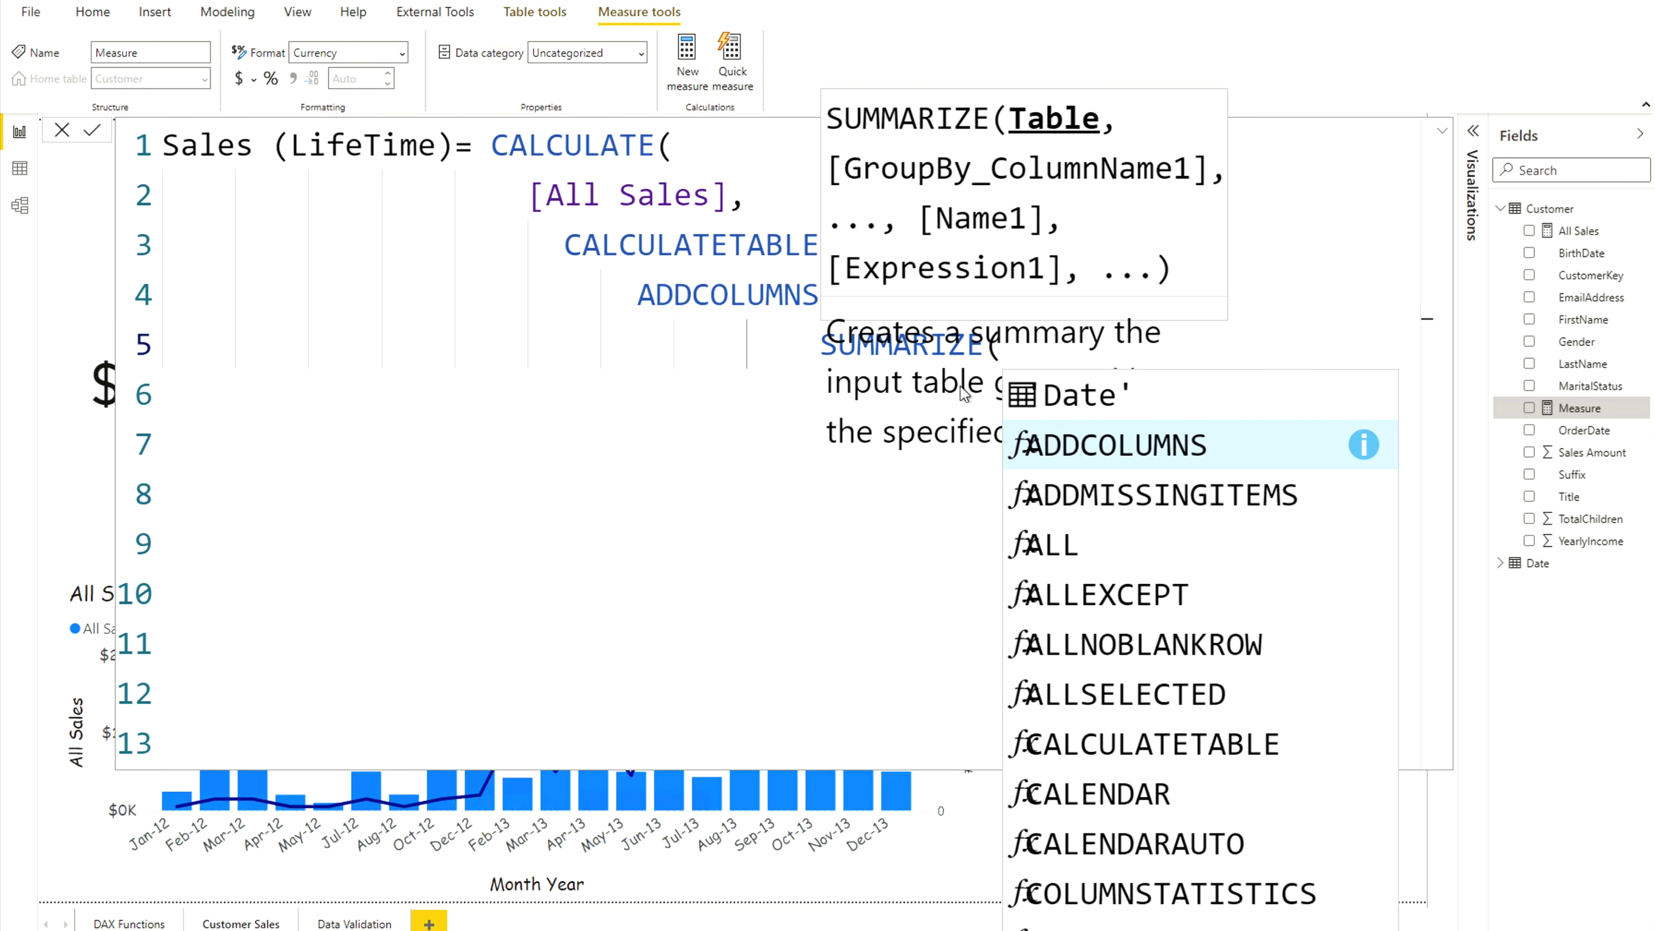
key(Escape)
key(Escape)
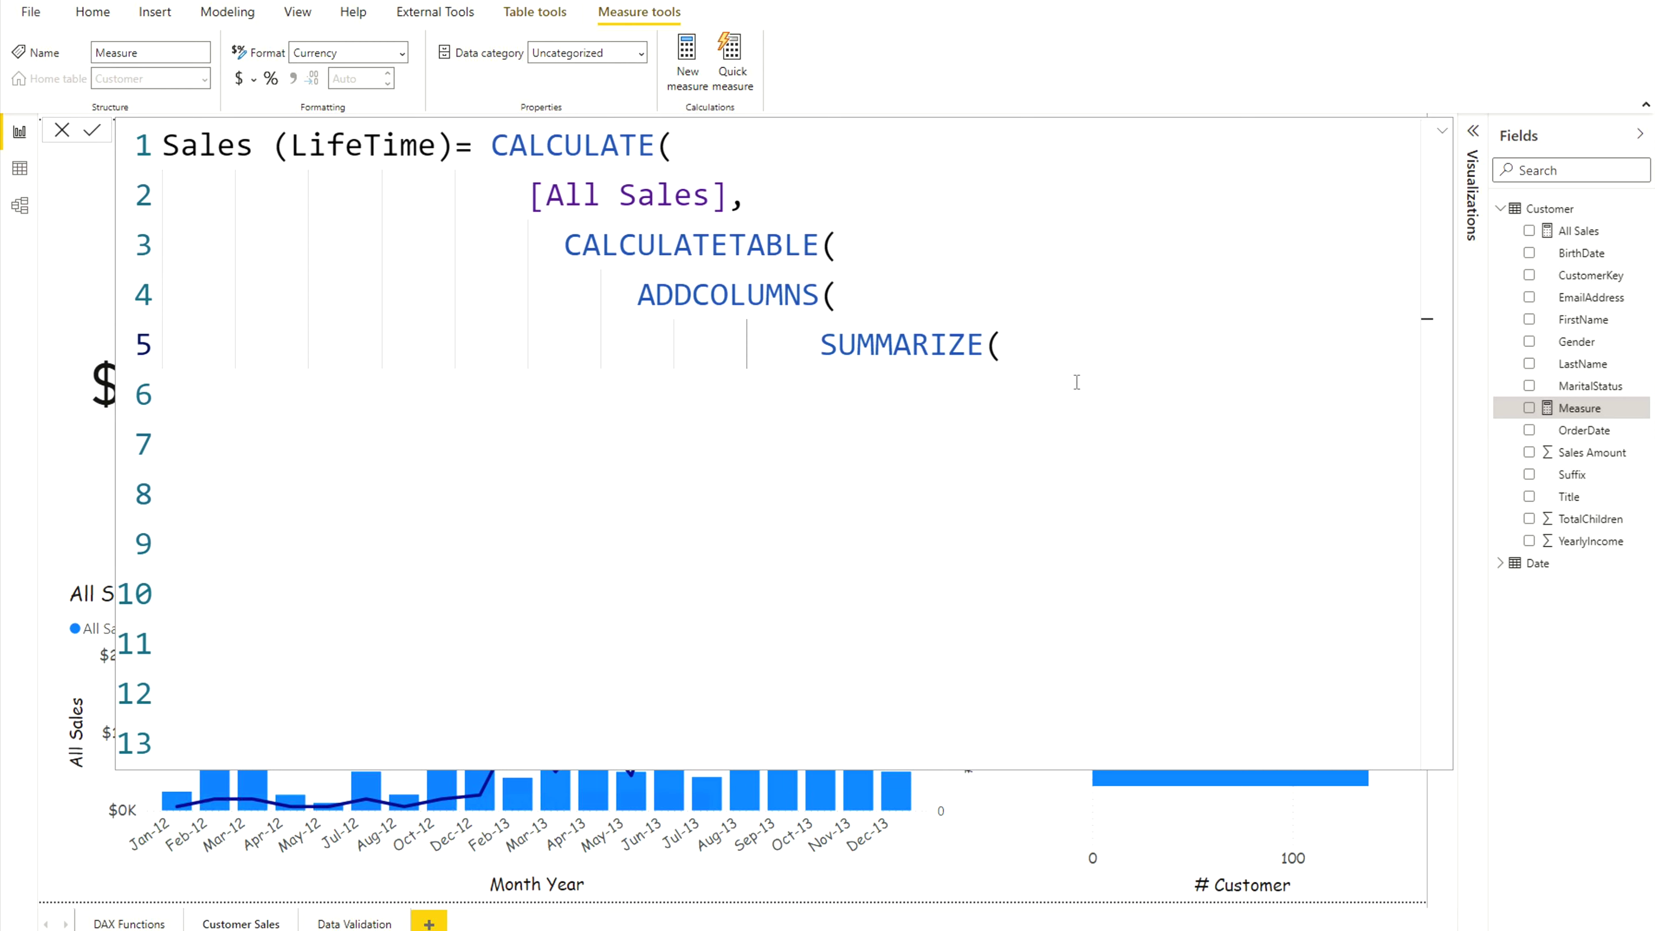
text(Customer, Customer[CustomerKey])
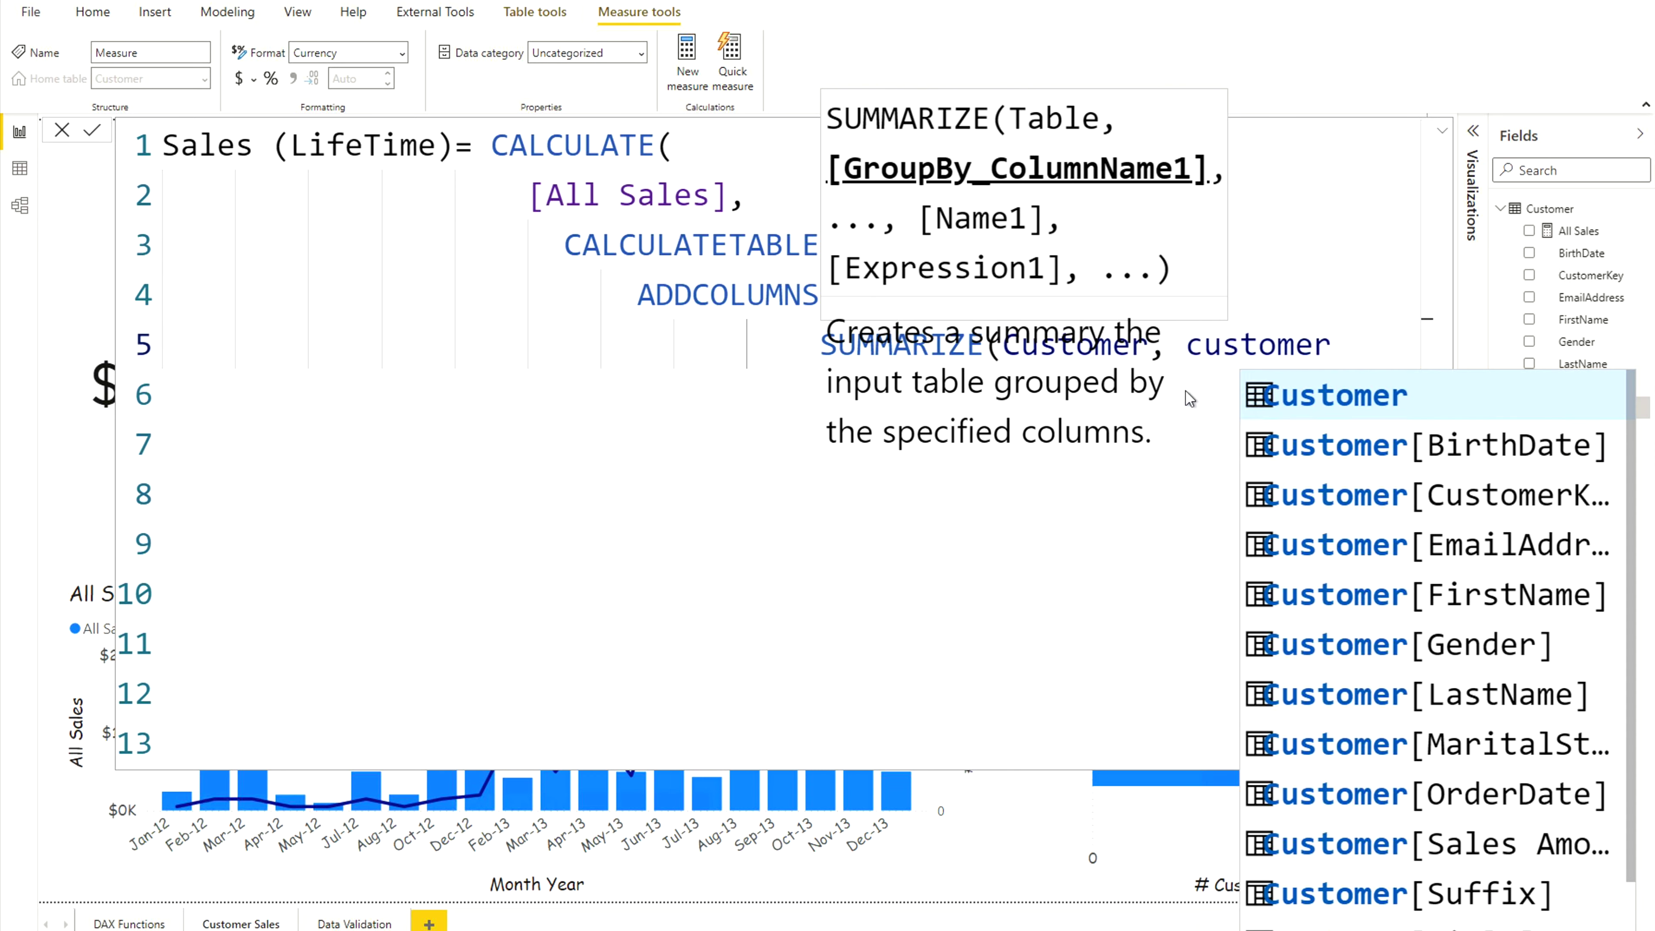
key(Down)
scroll(1252, 461, down, 3)
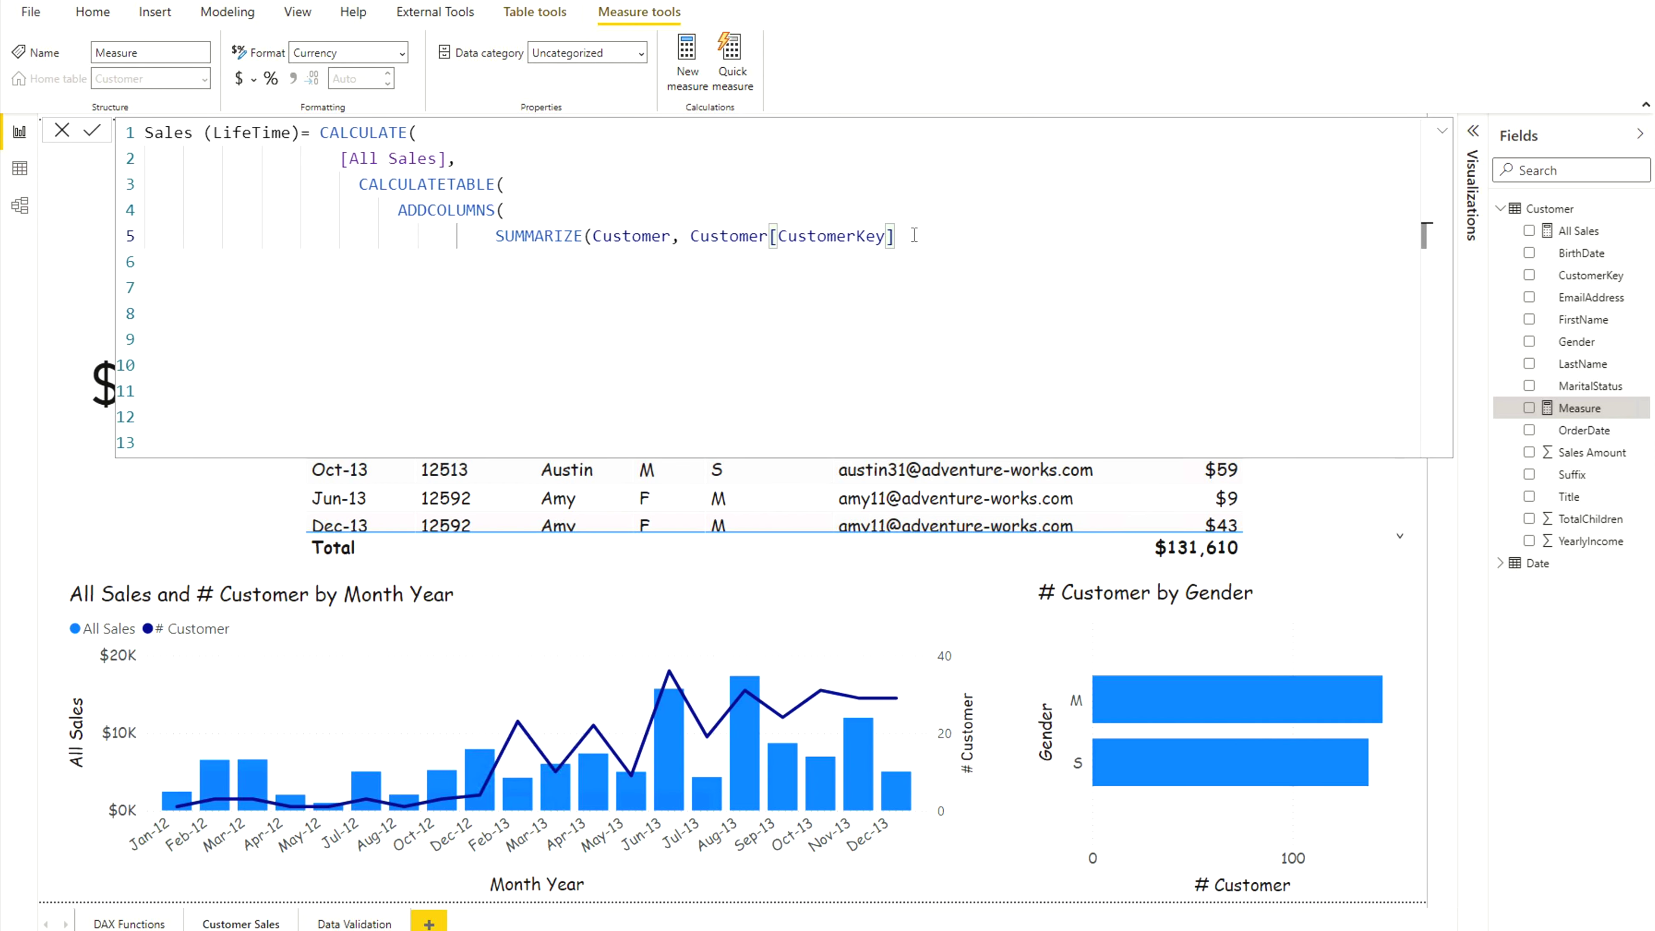
text(),)
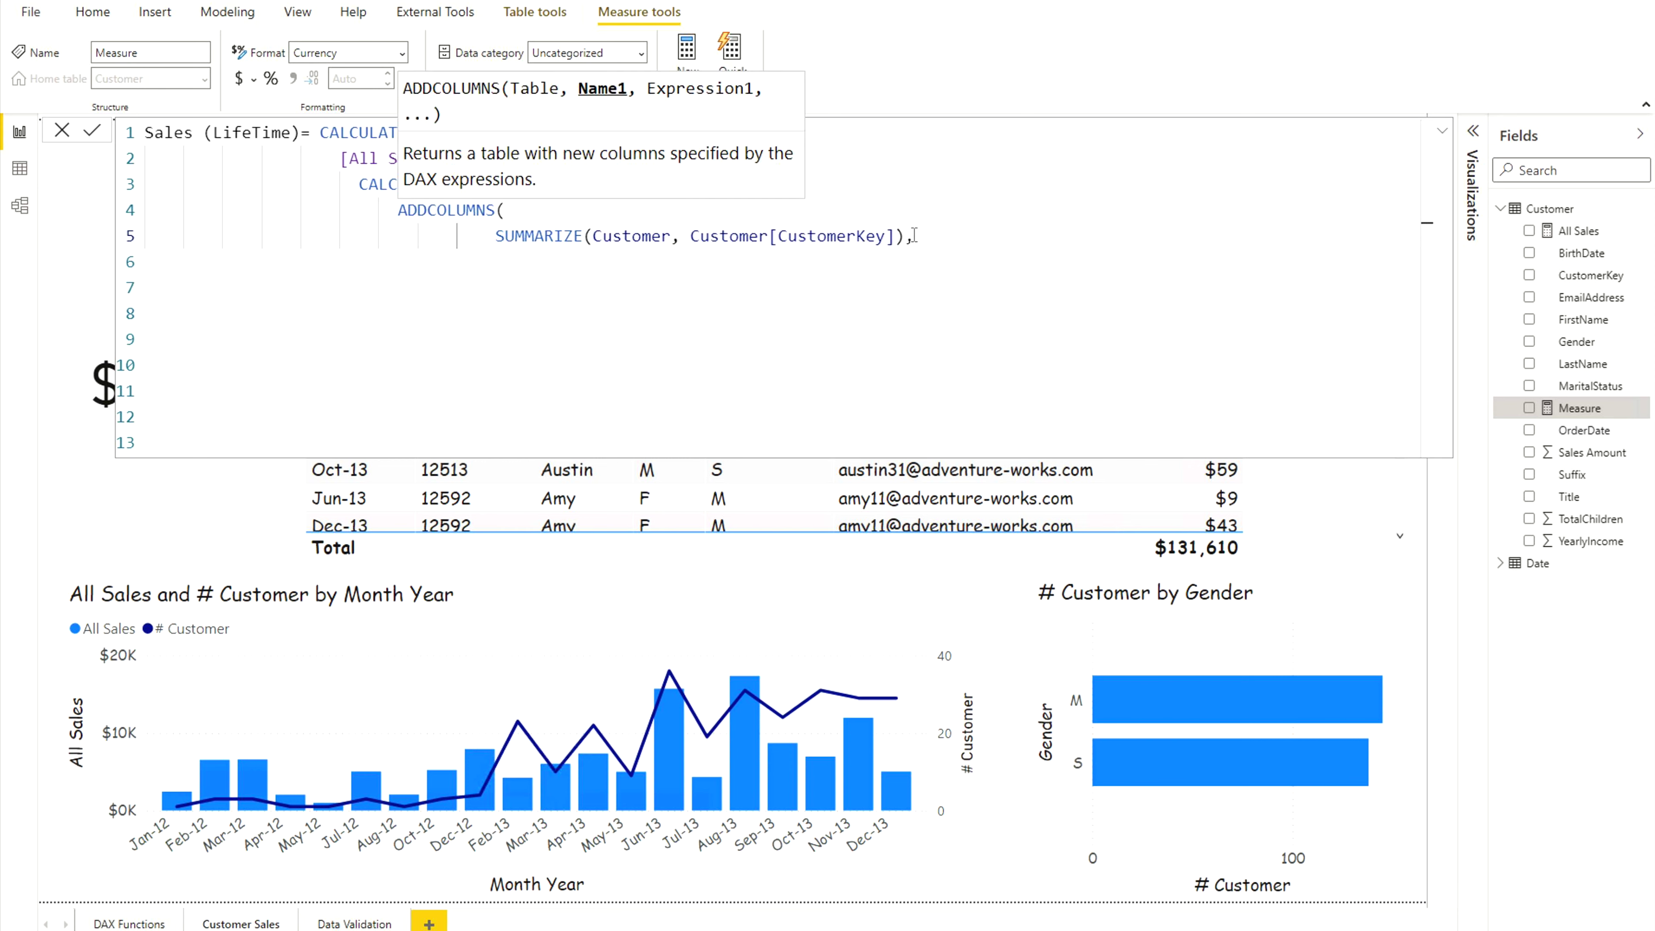
text( "LTSales", [All Sales])
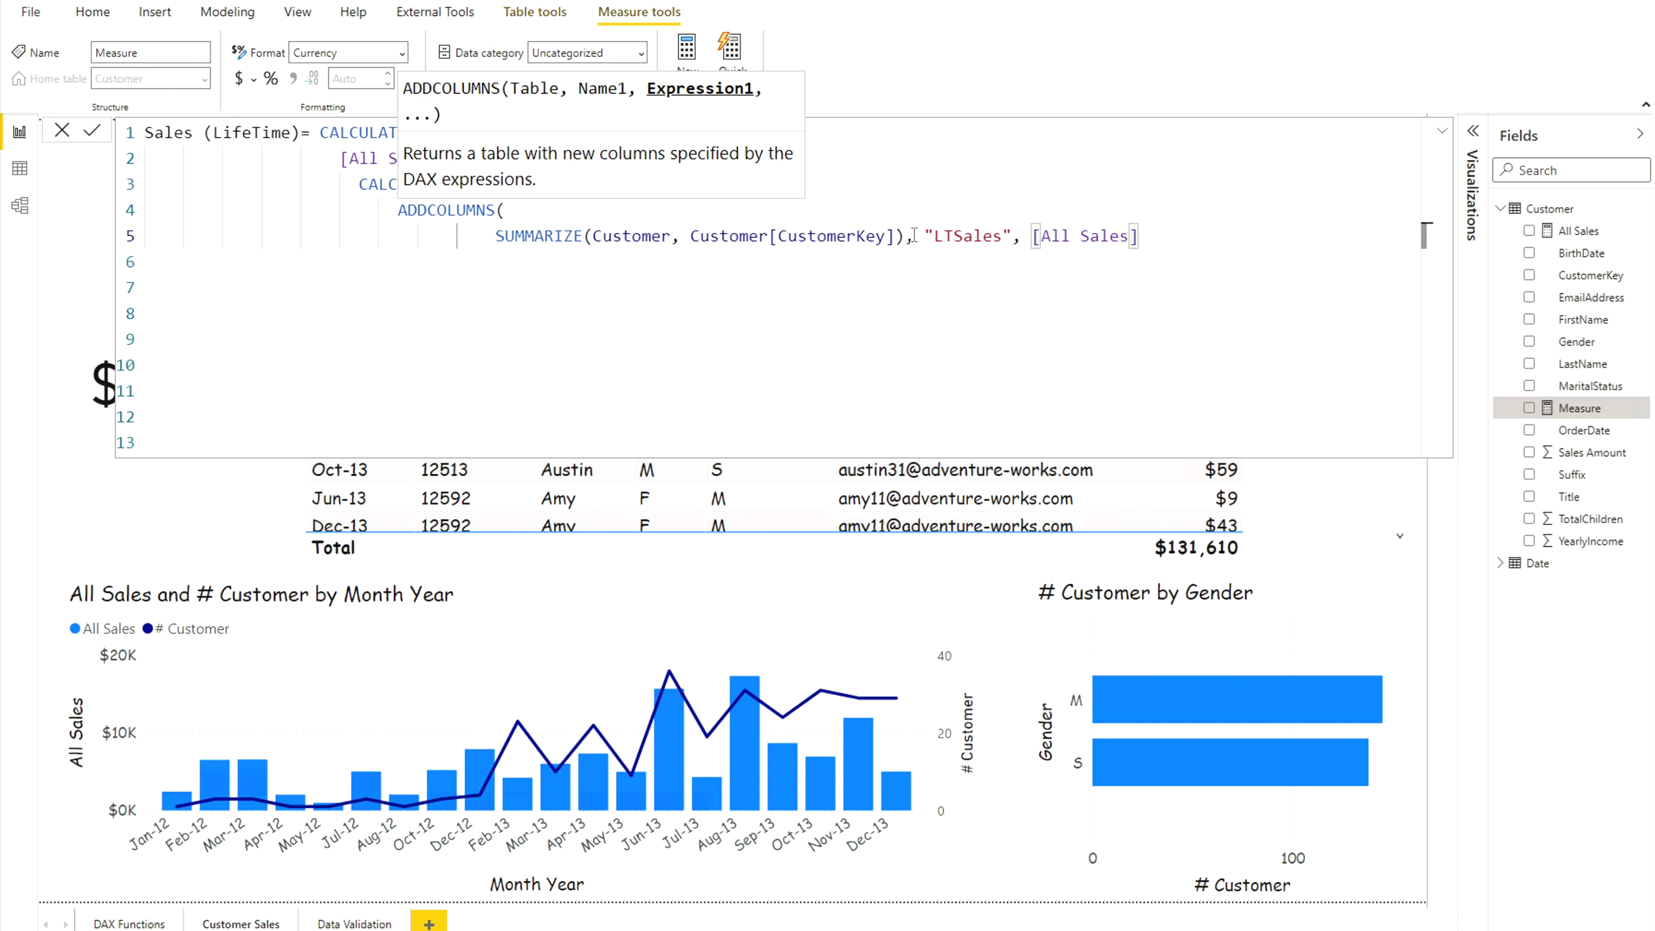
text())
key(Return)
text())
drag(389, 210, 977, 263)
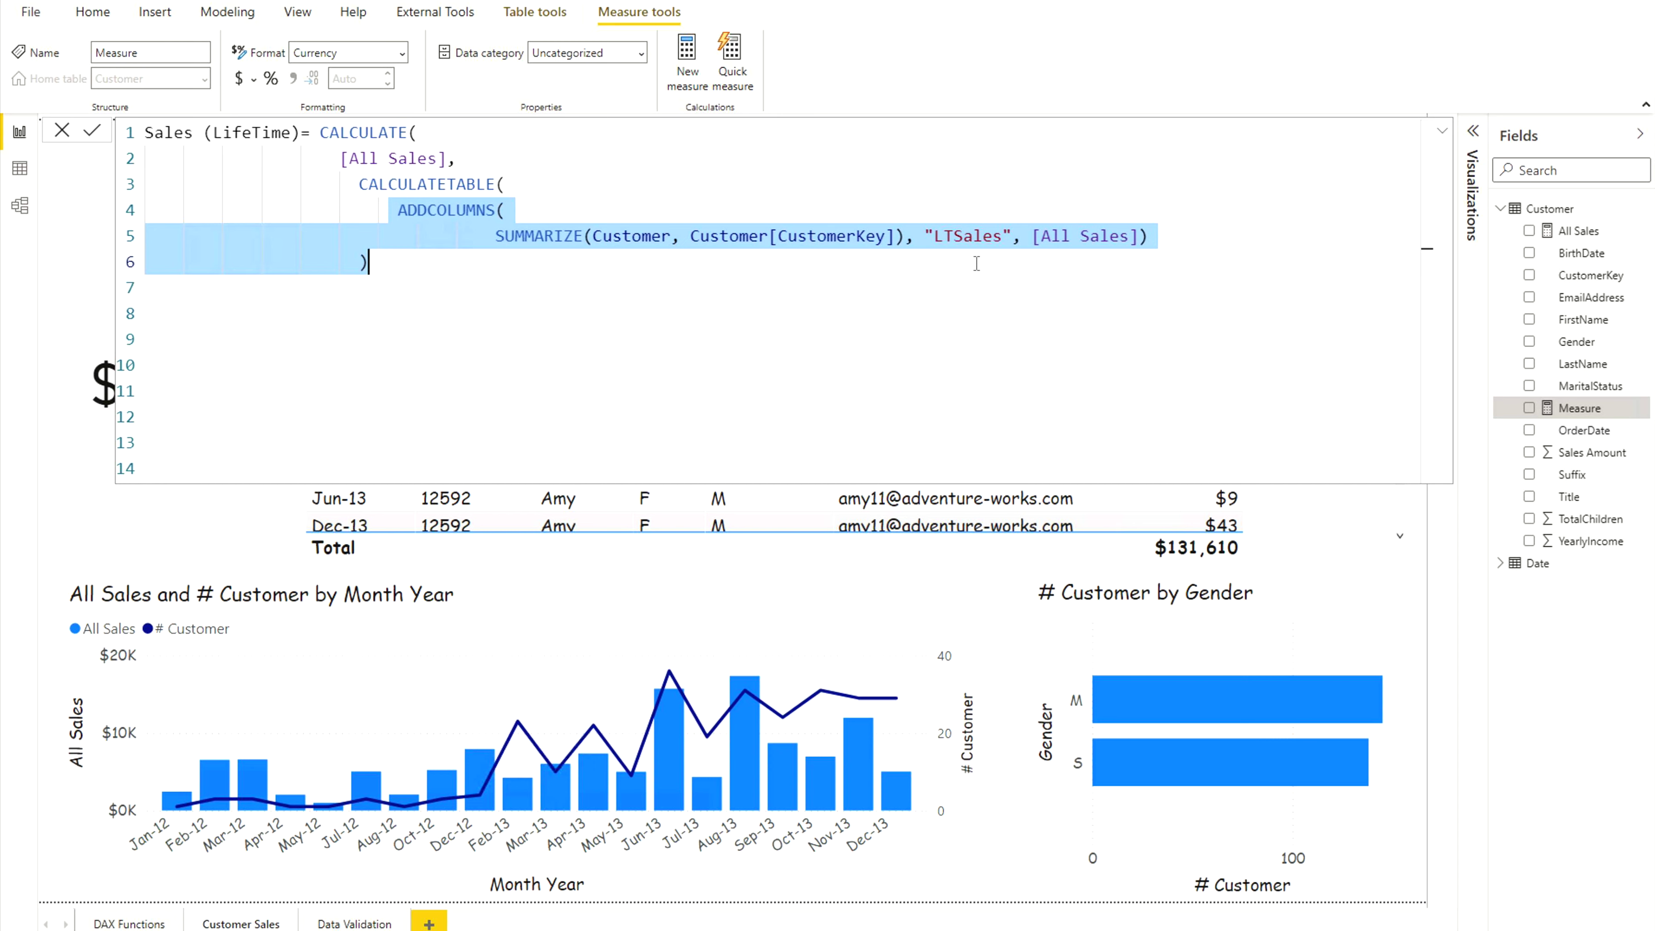
Step: After CALCULATETABLE's closing parenthesis, begin ALLEXCEPT(Customer, Customer[CustomerKey]) as the filter
click(976, 264)
text(,)
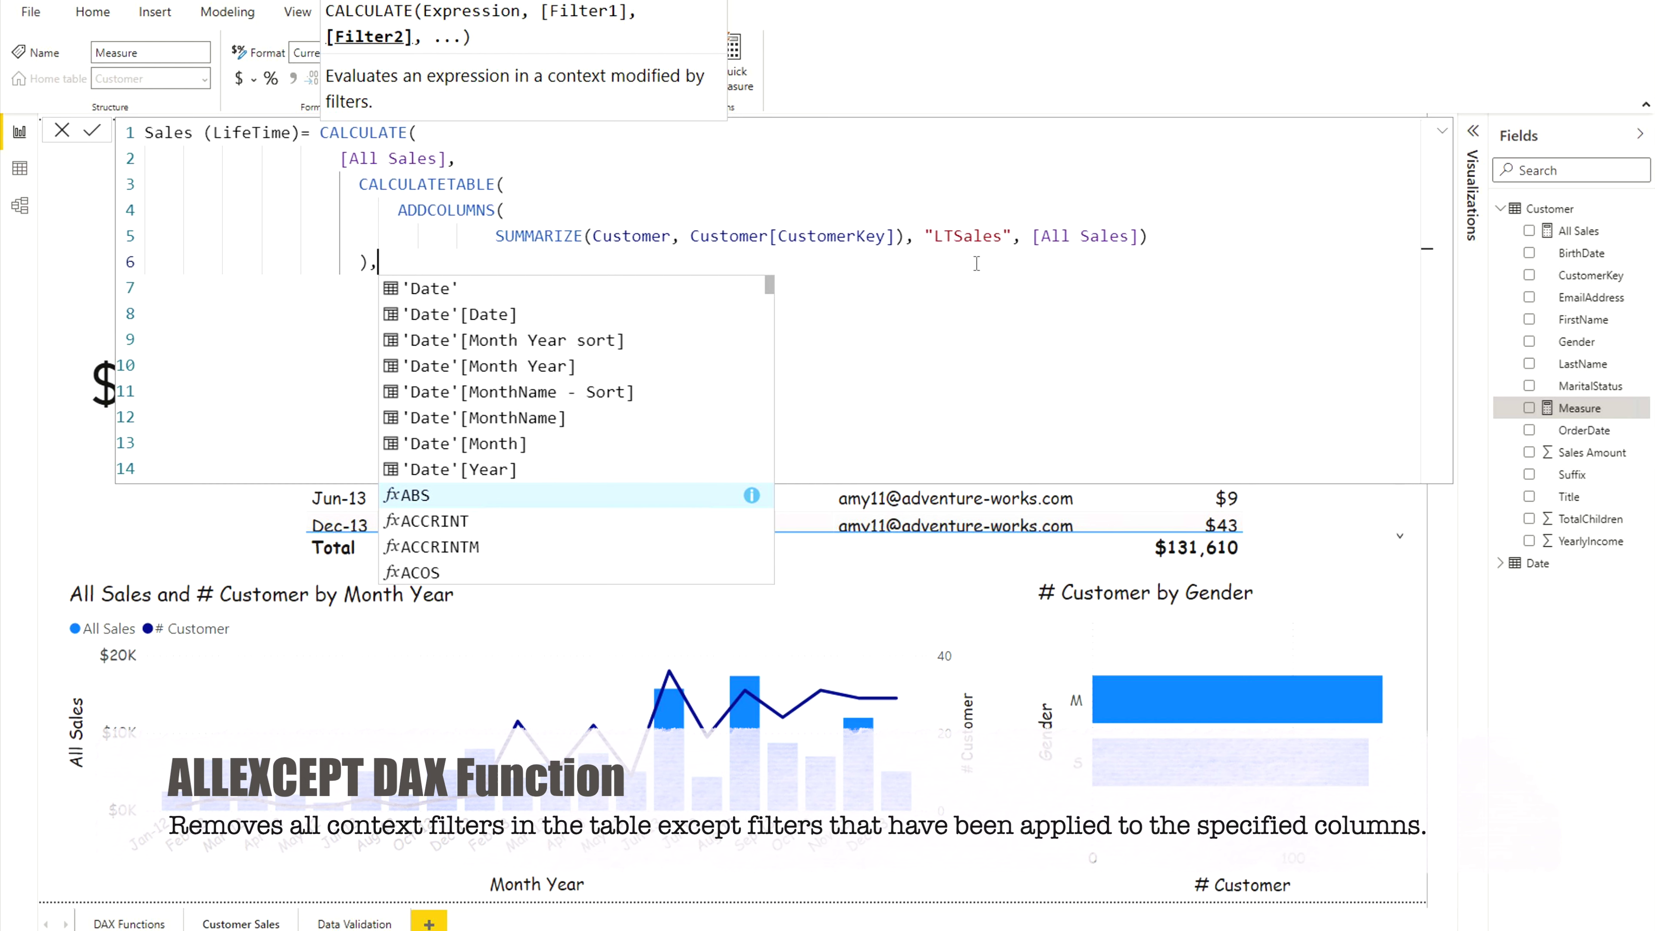
text( ALL)
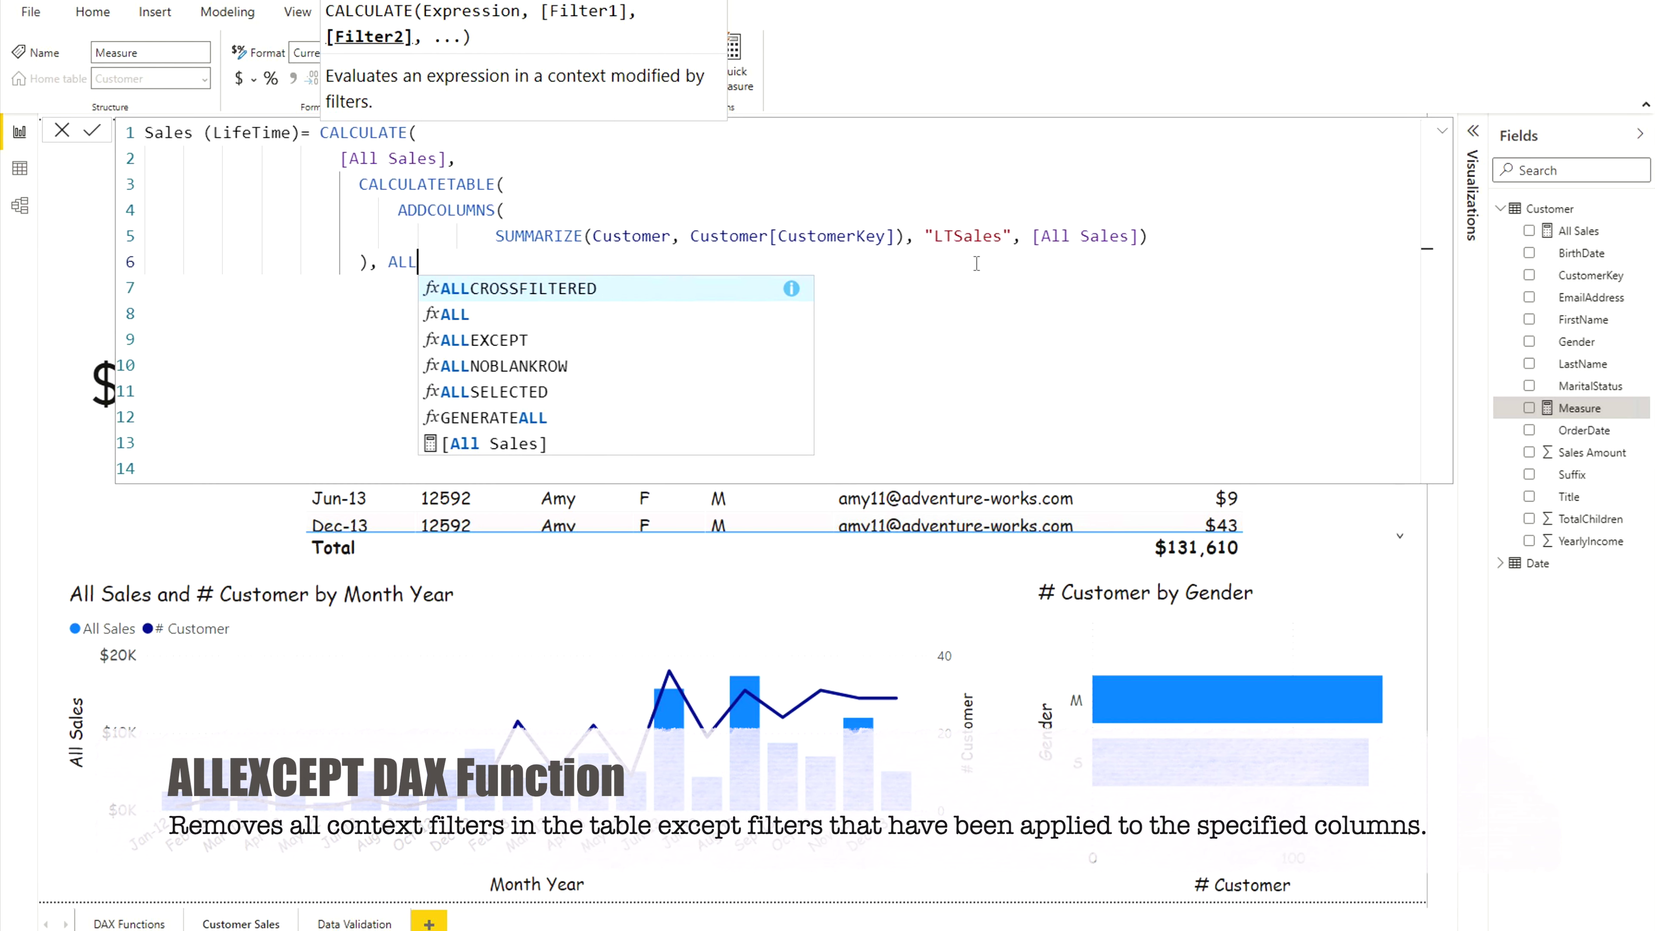
text(E)
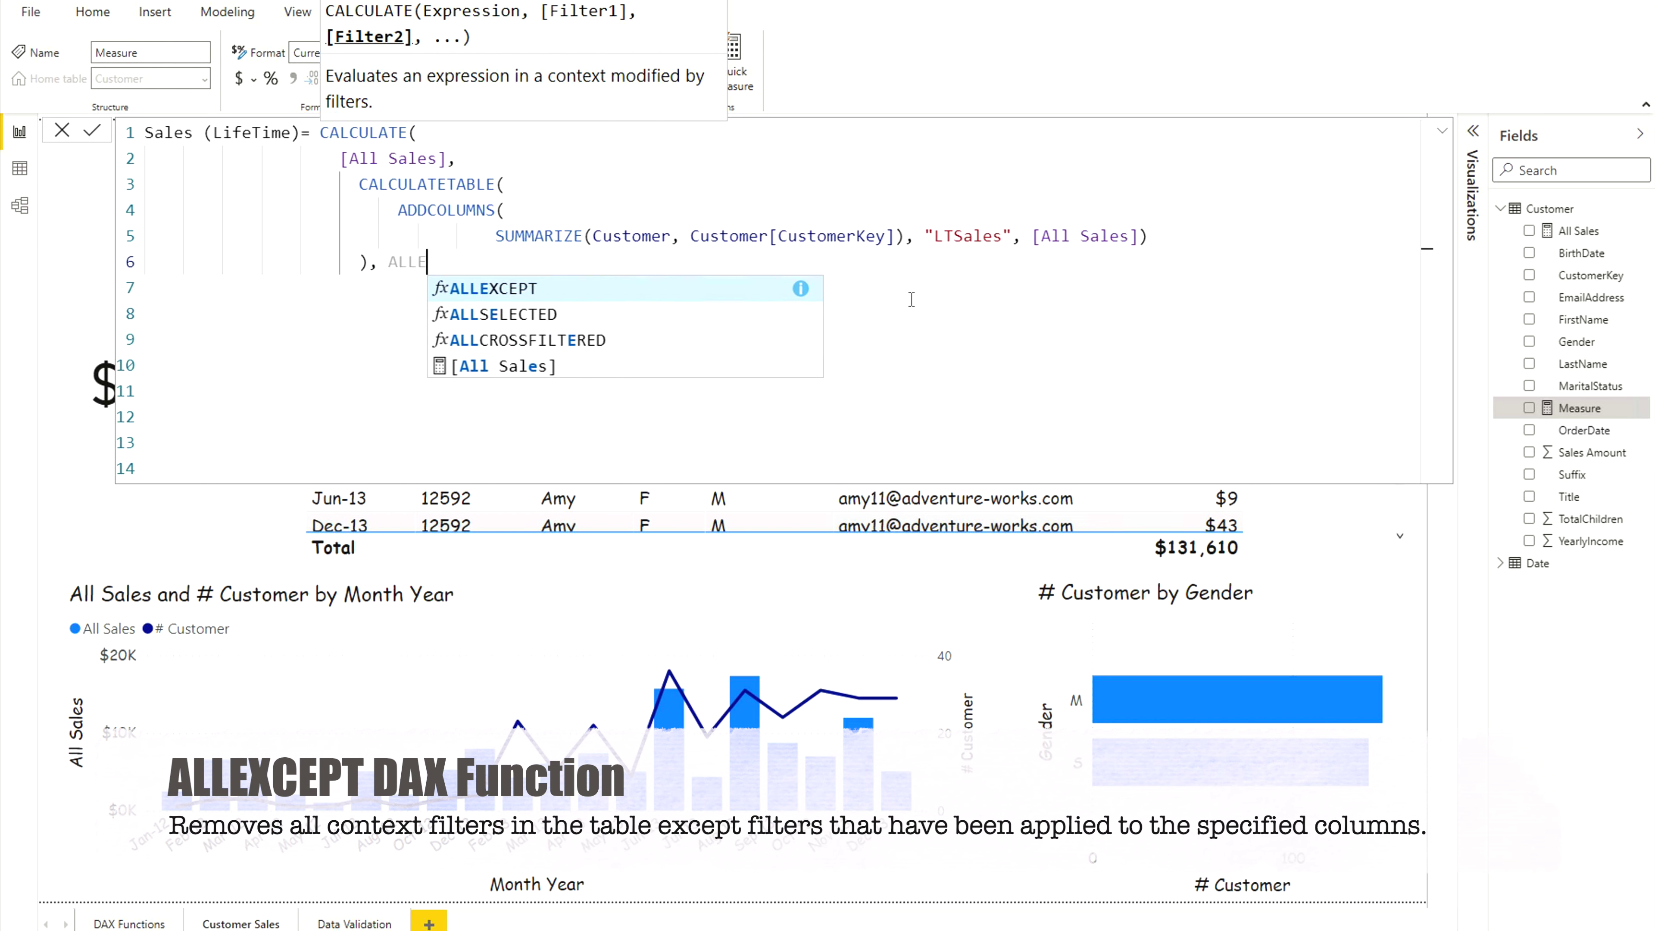
click(533, 293)
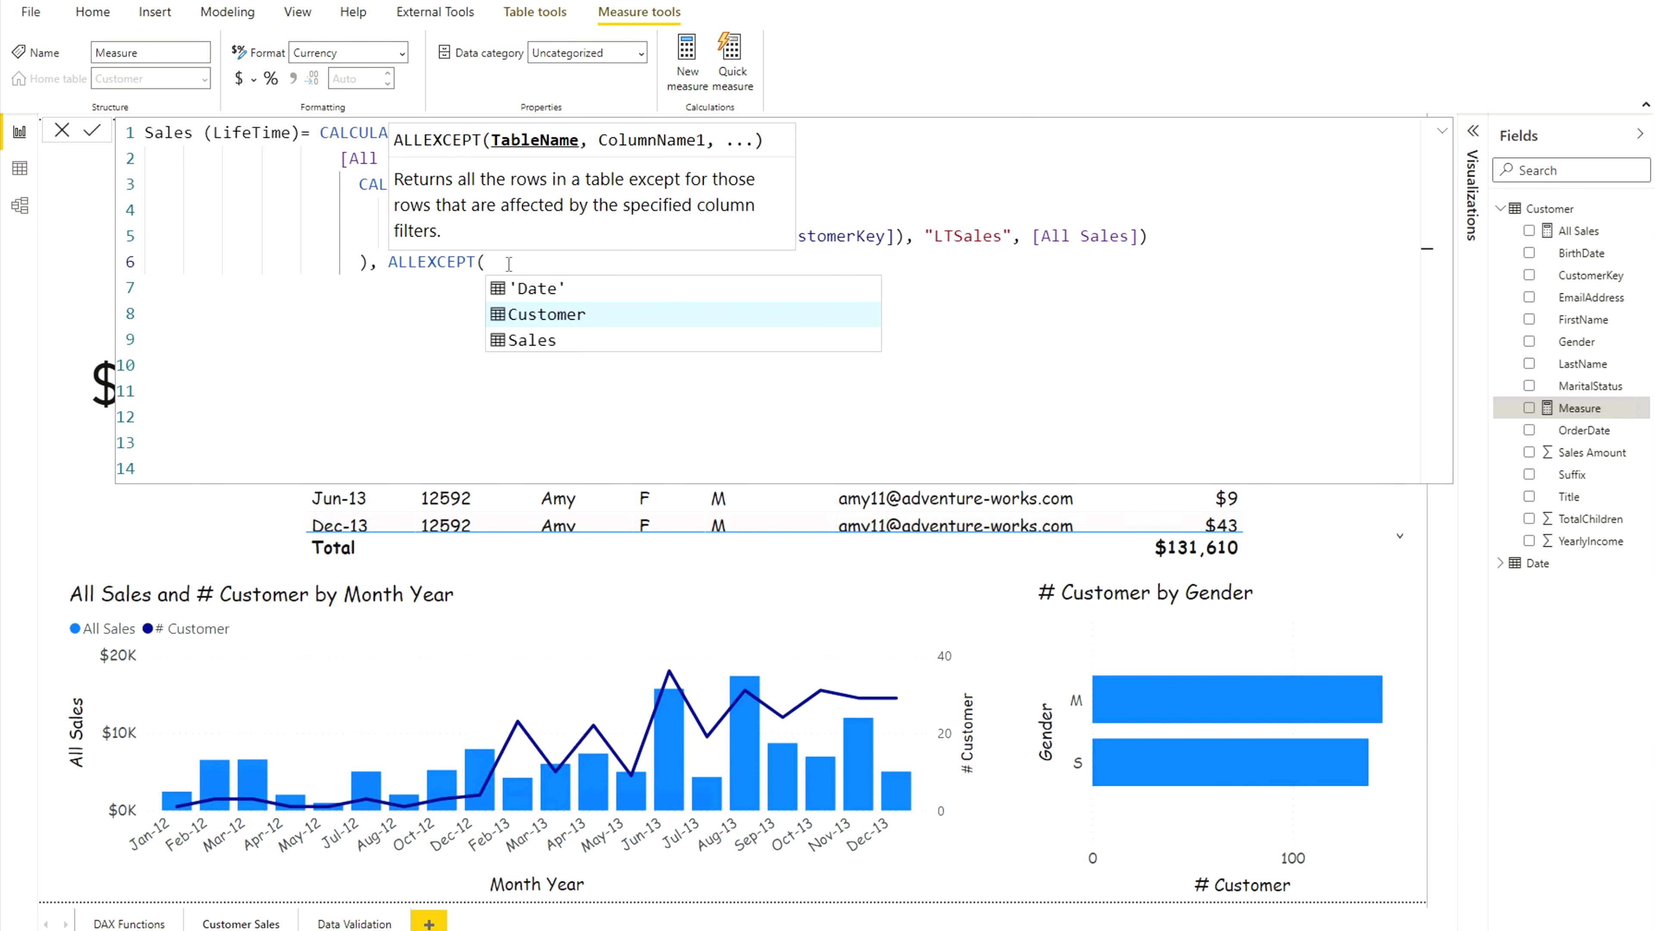
text(Customer)
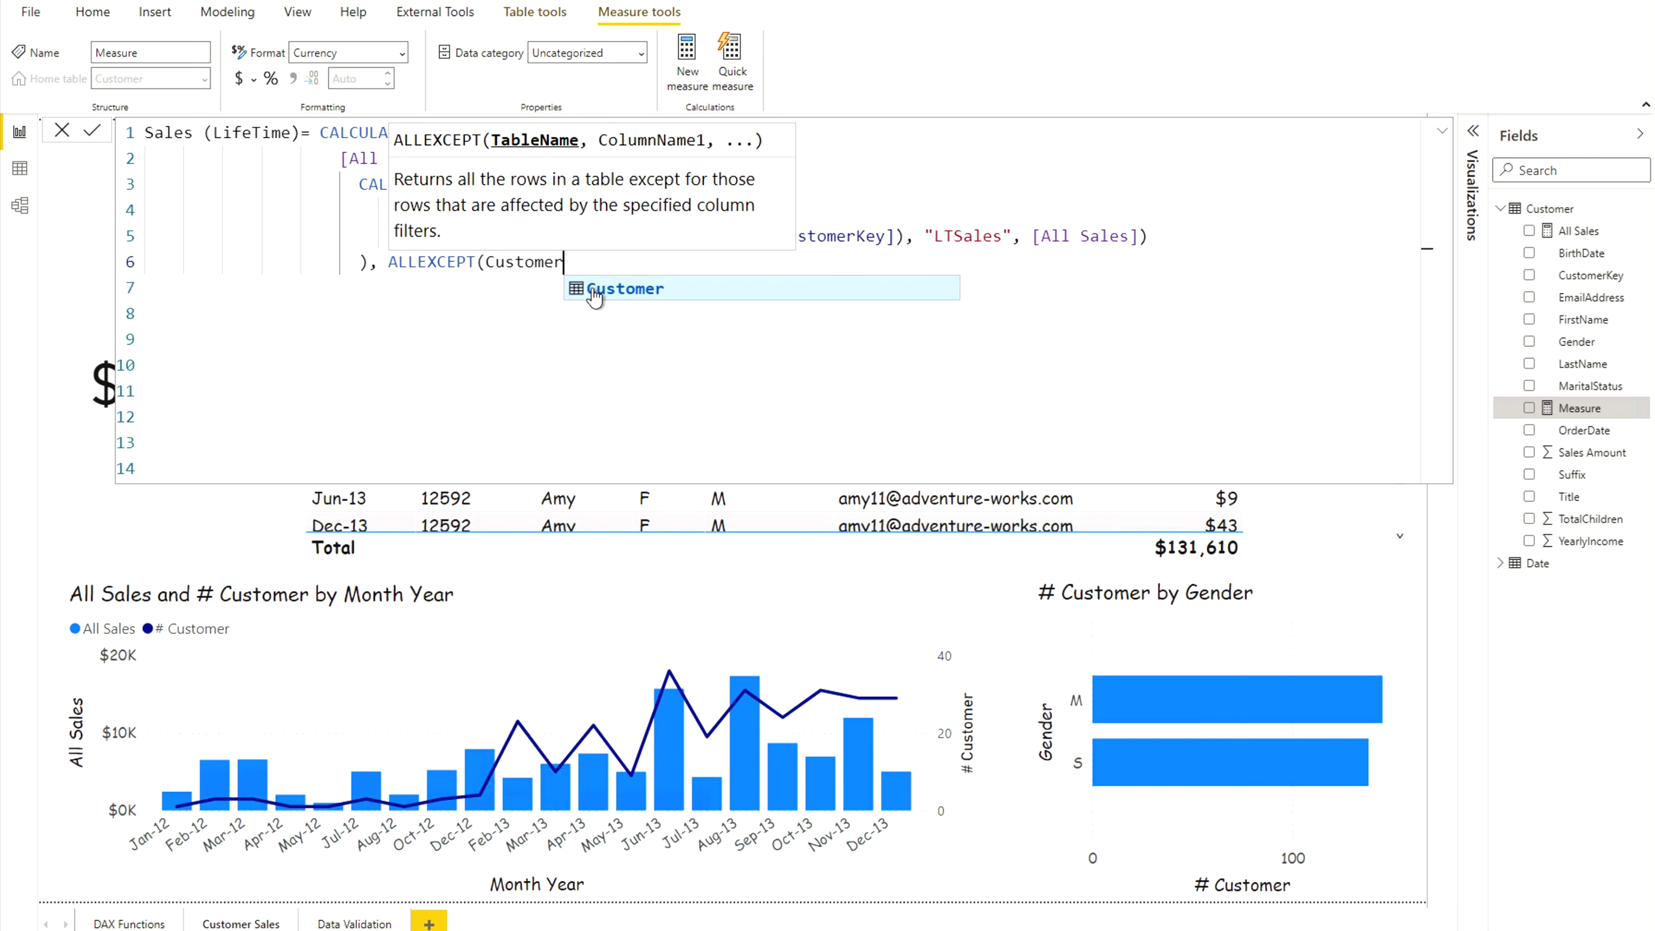
text(, cu)
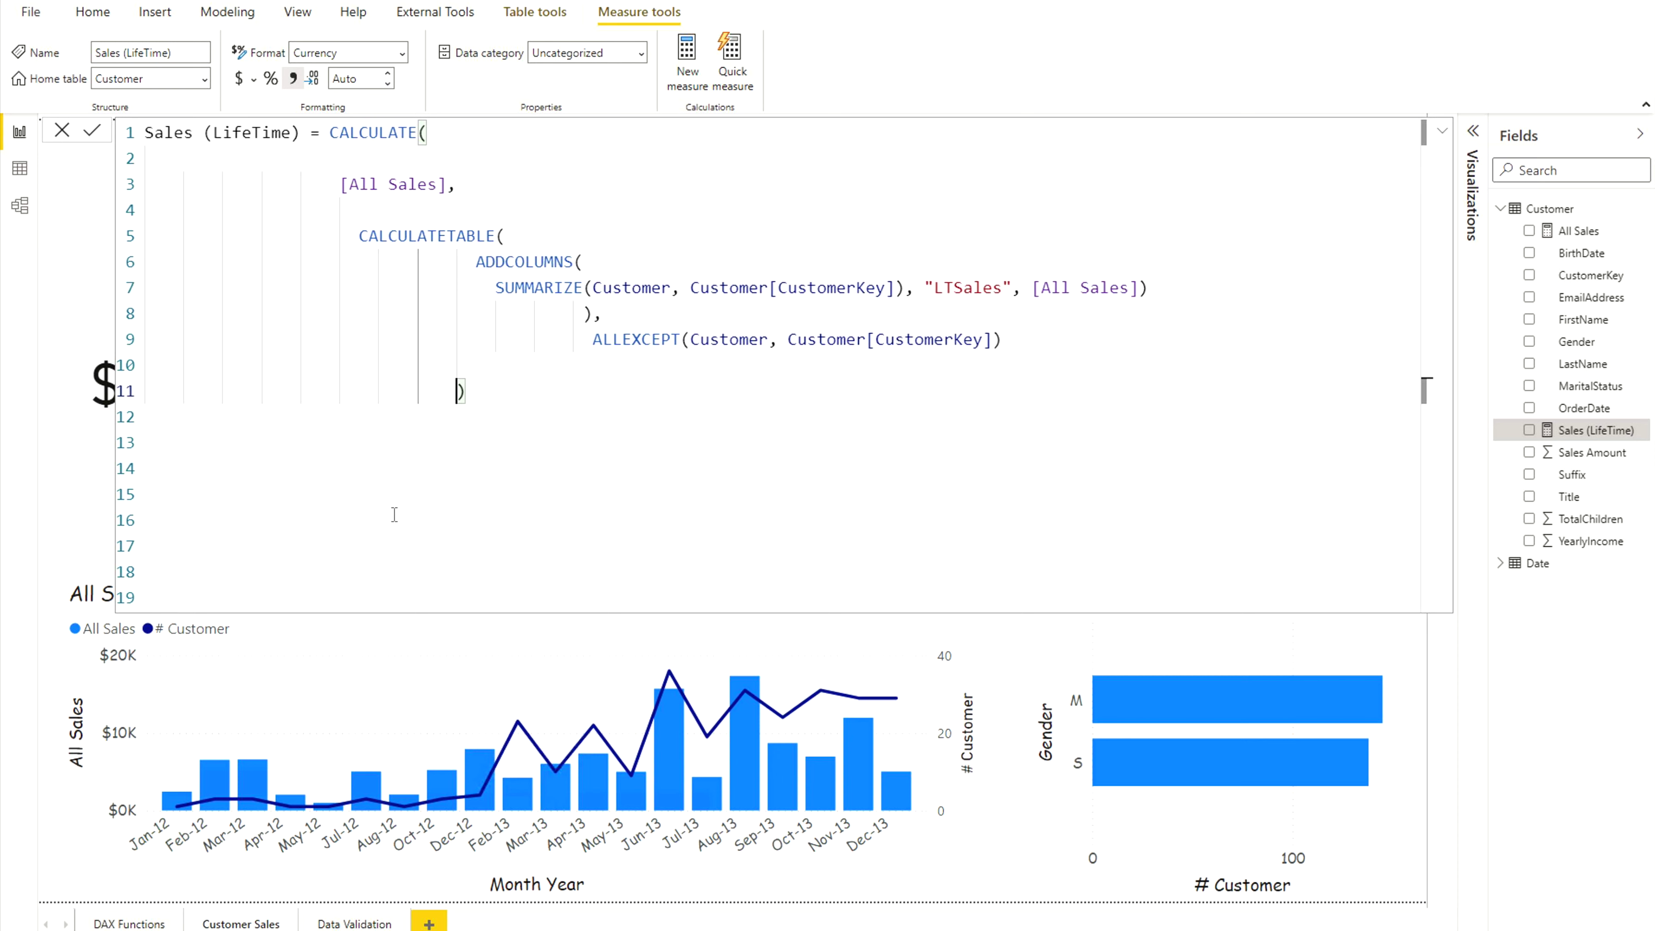
Step: Review the ALLEXCEPT, [All Sales] and SUMMARIZE parts, then commit the Sales (LifeTime) measure
drag(582, 339, 1026, 342)
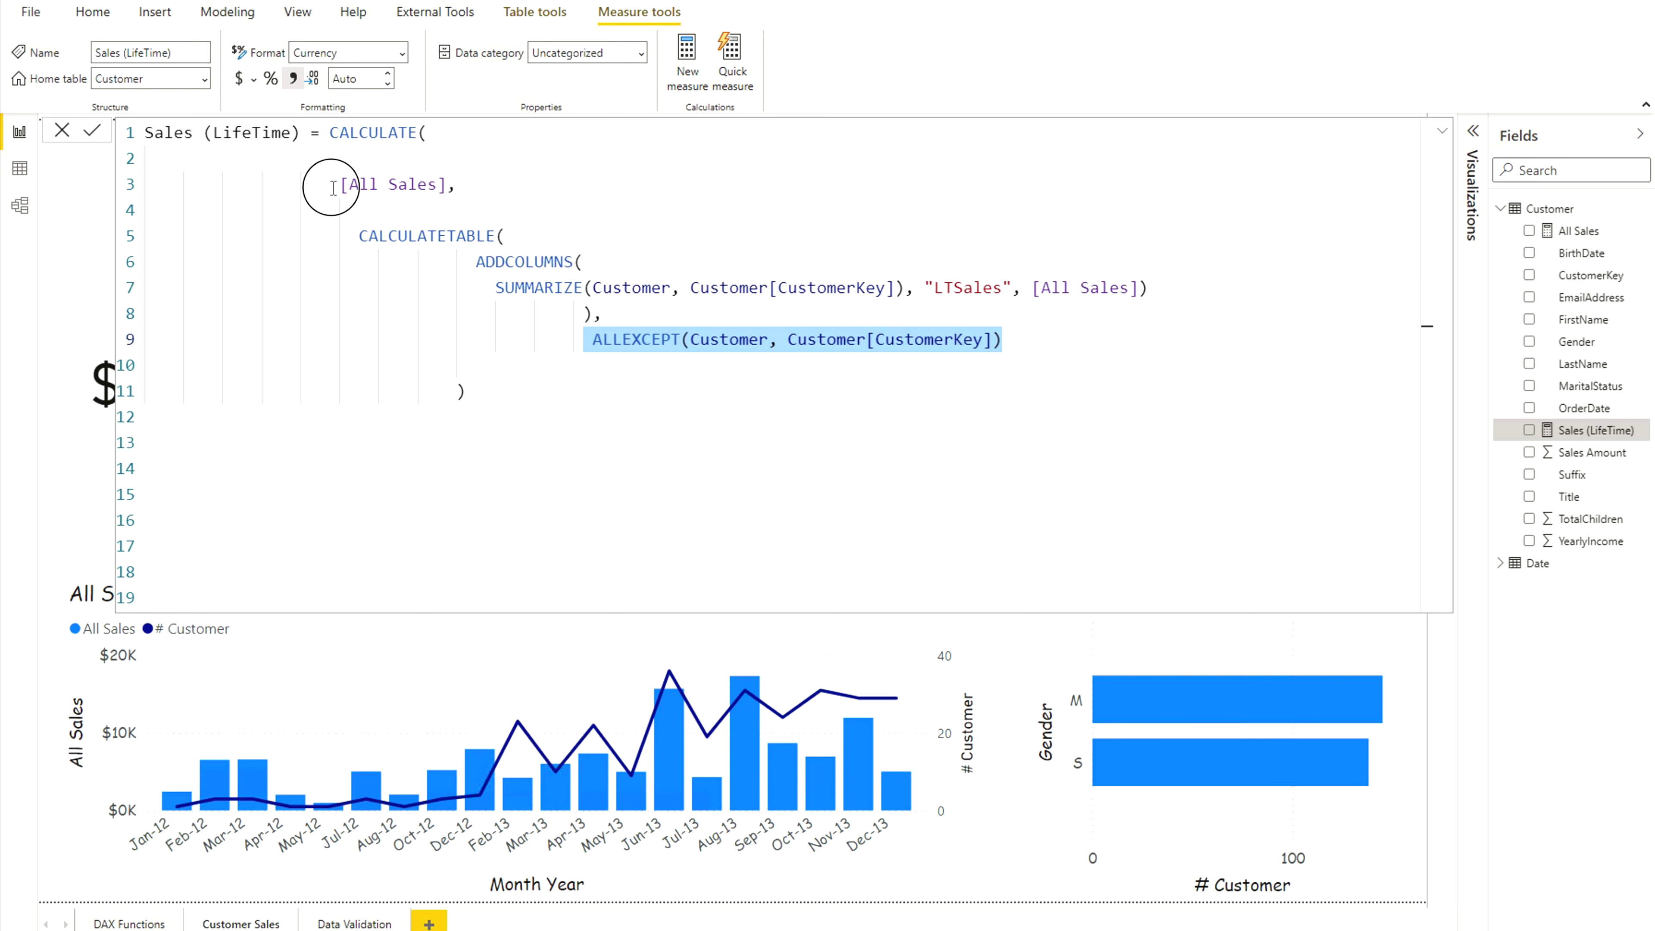
click(331, 185)
drag(440, 186, 455, 186)
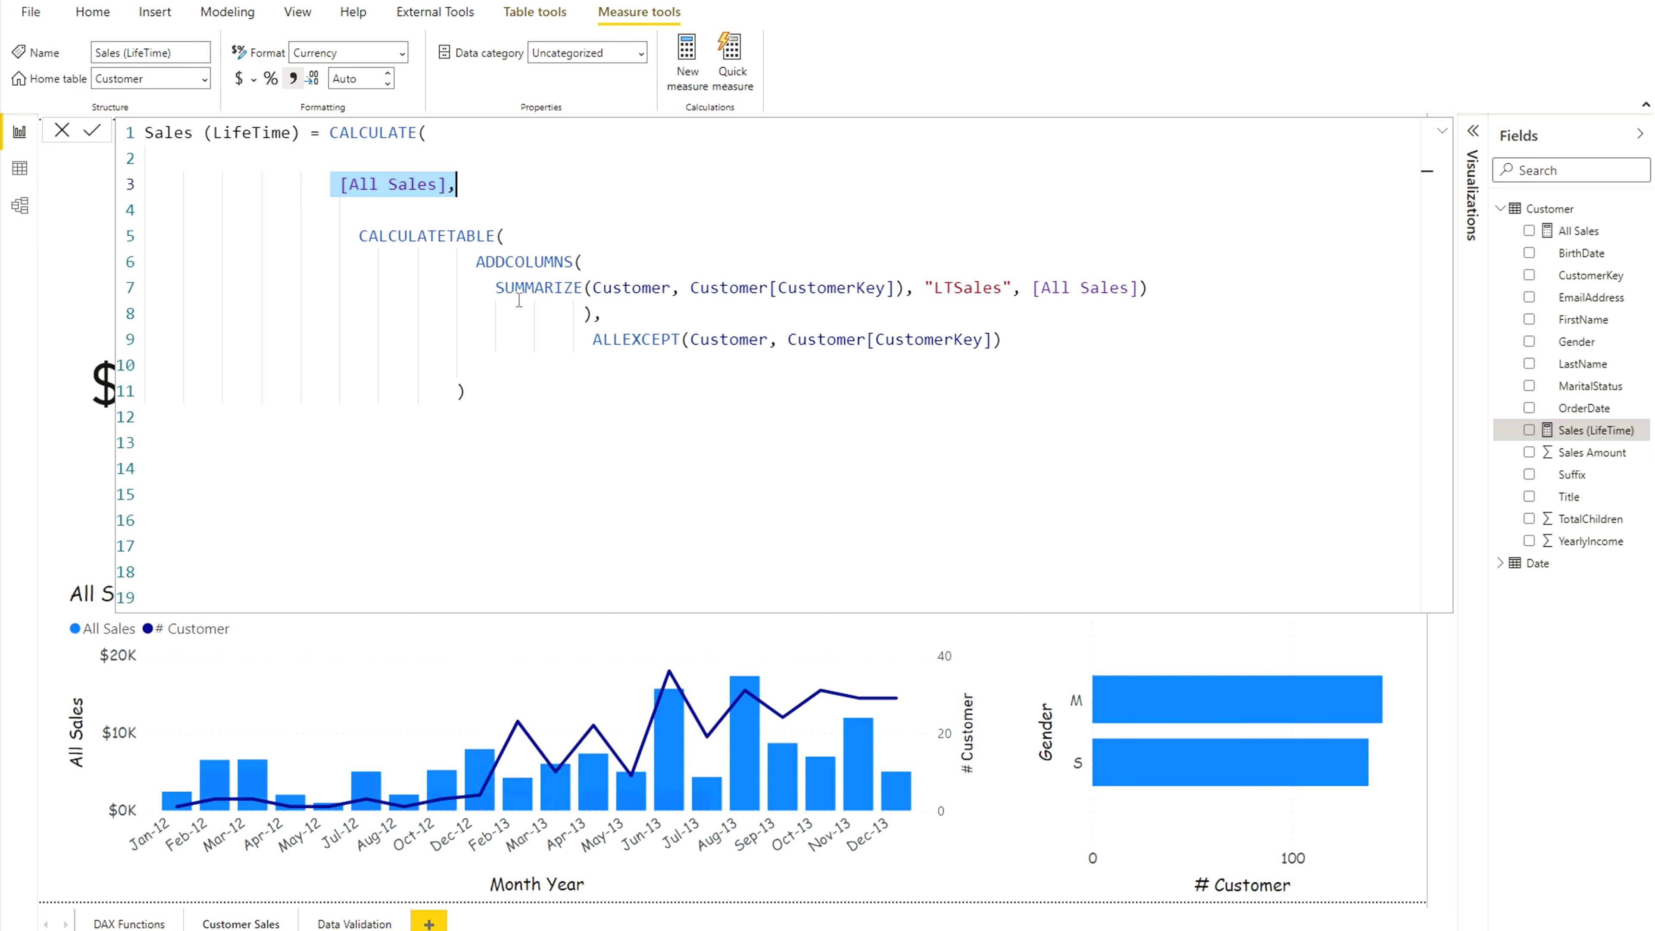
drag(475, 287, 896, 287)
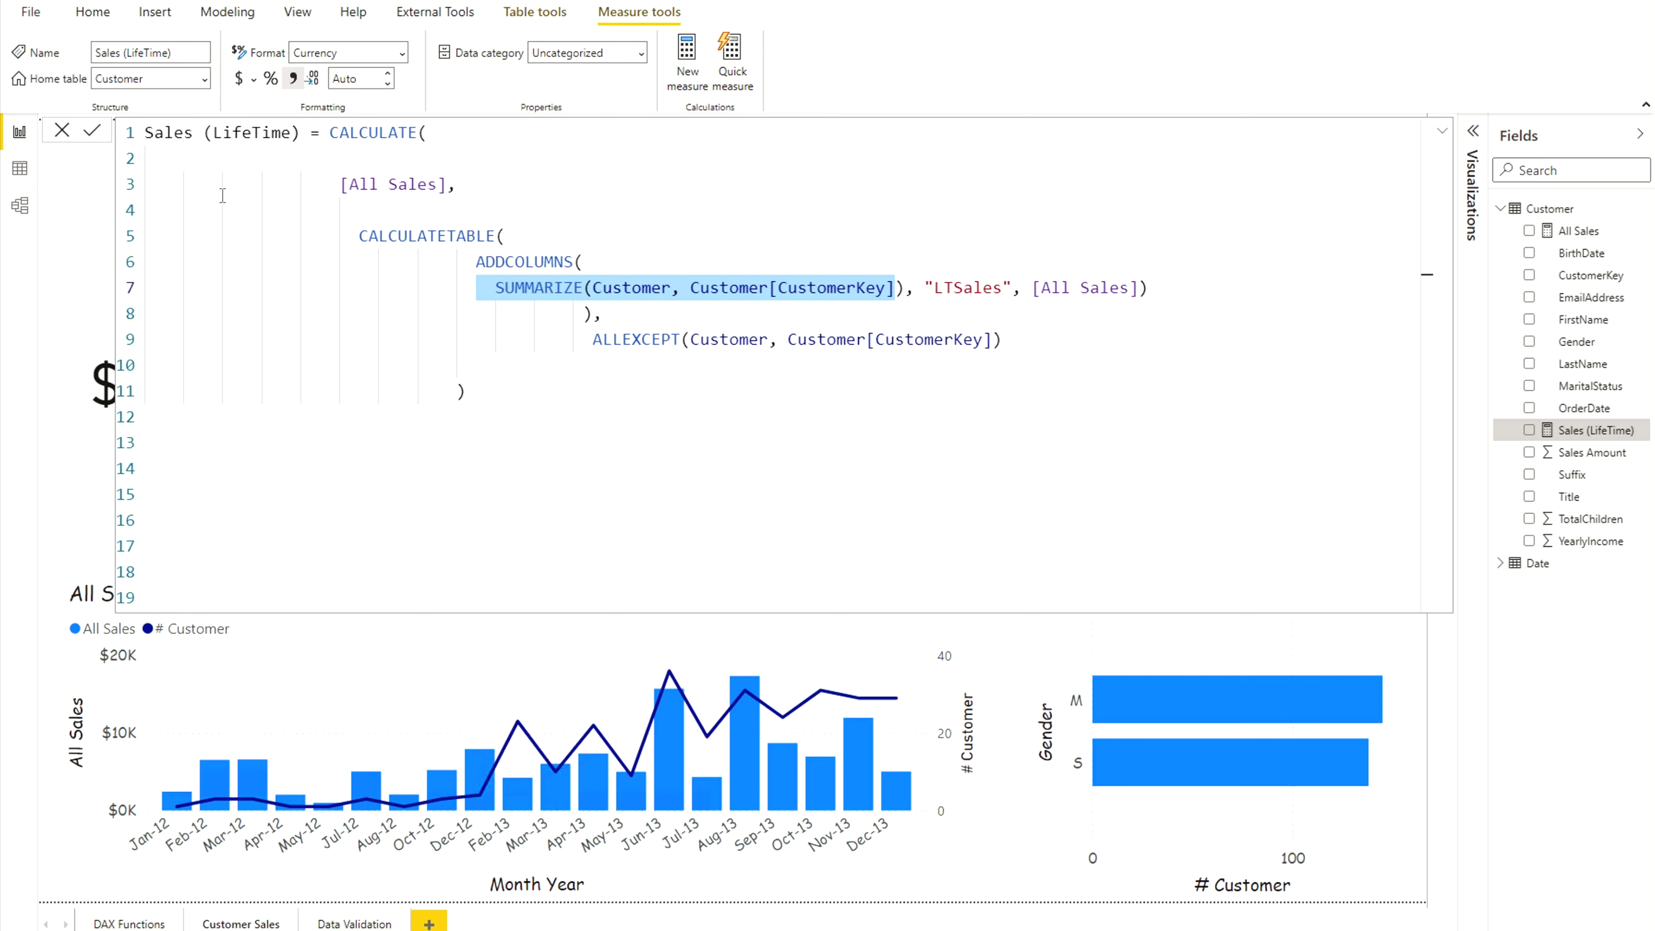
click(88, 138)
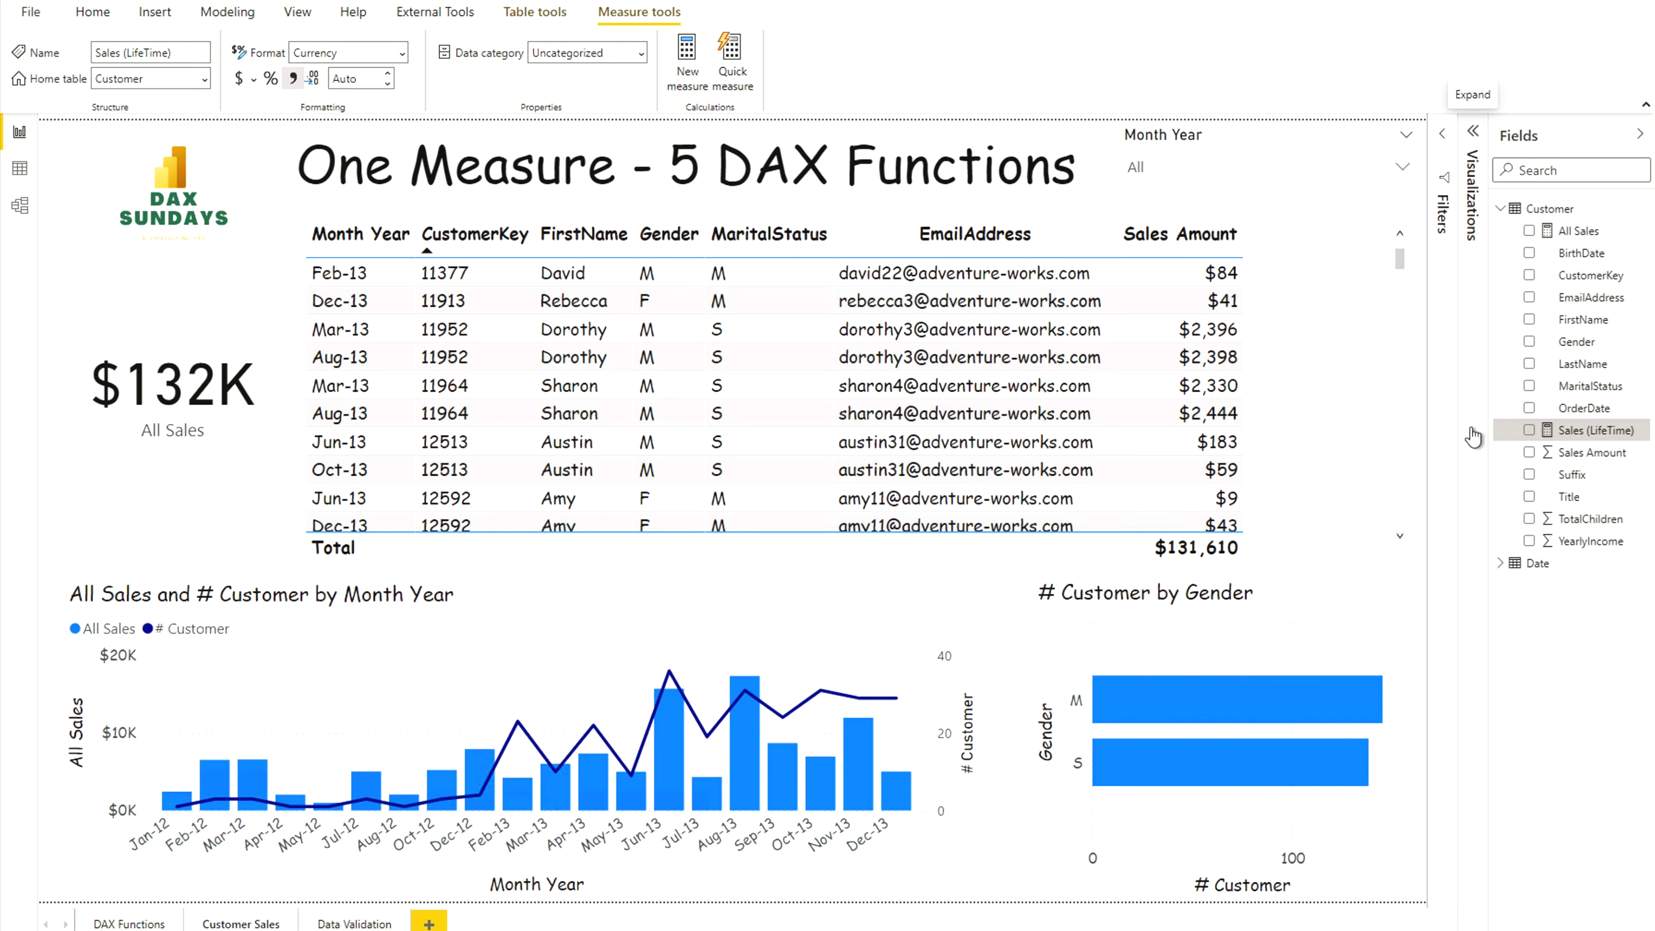
Step: Add Sales (LifeTime) as a table column, totalling $165,623.6615, and browse the Month Year values
drag(1561, 430, 1294, 414)
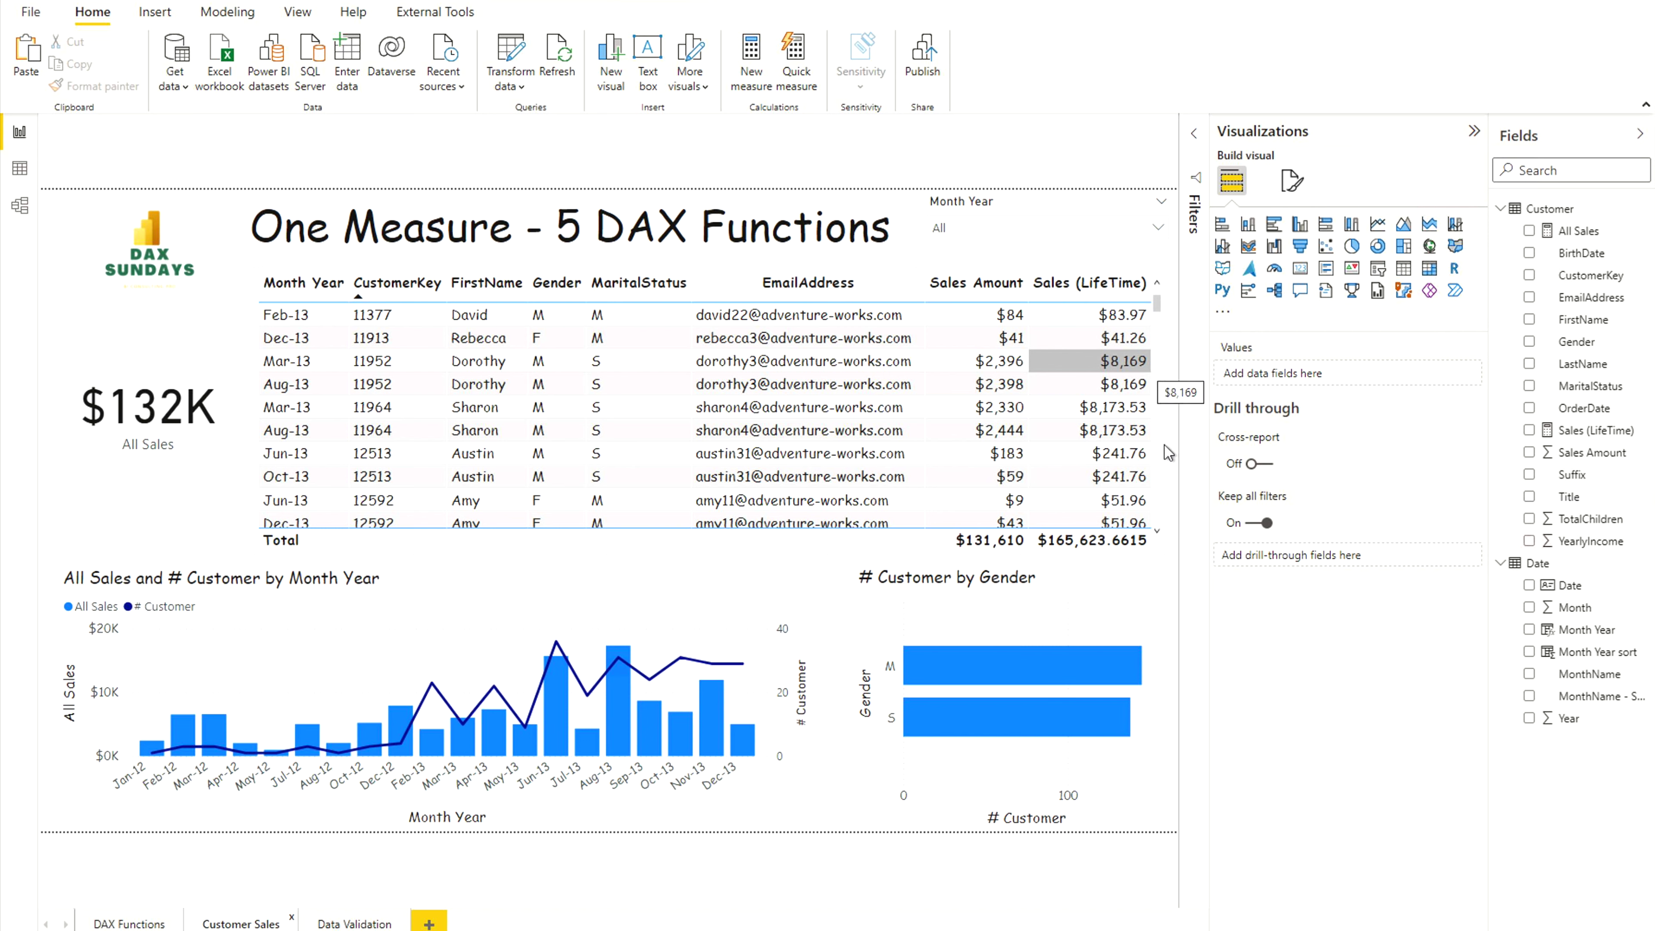
click(1078, 236)
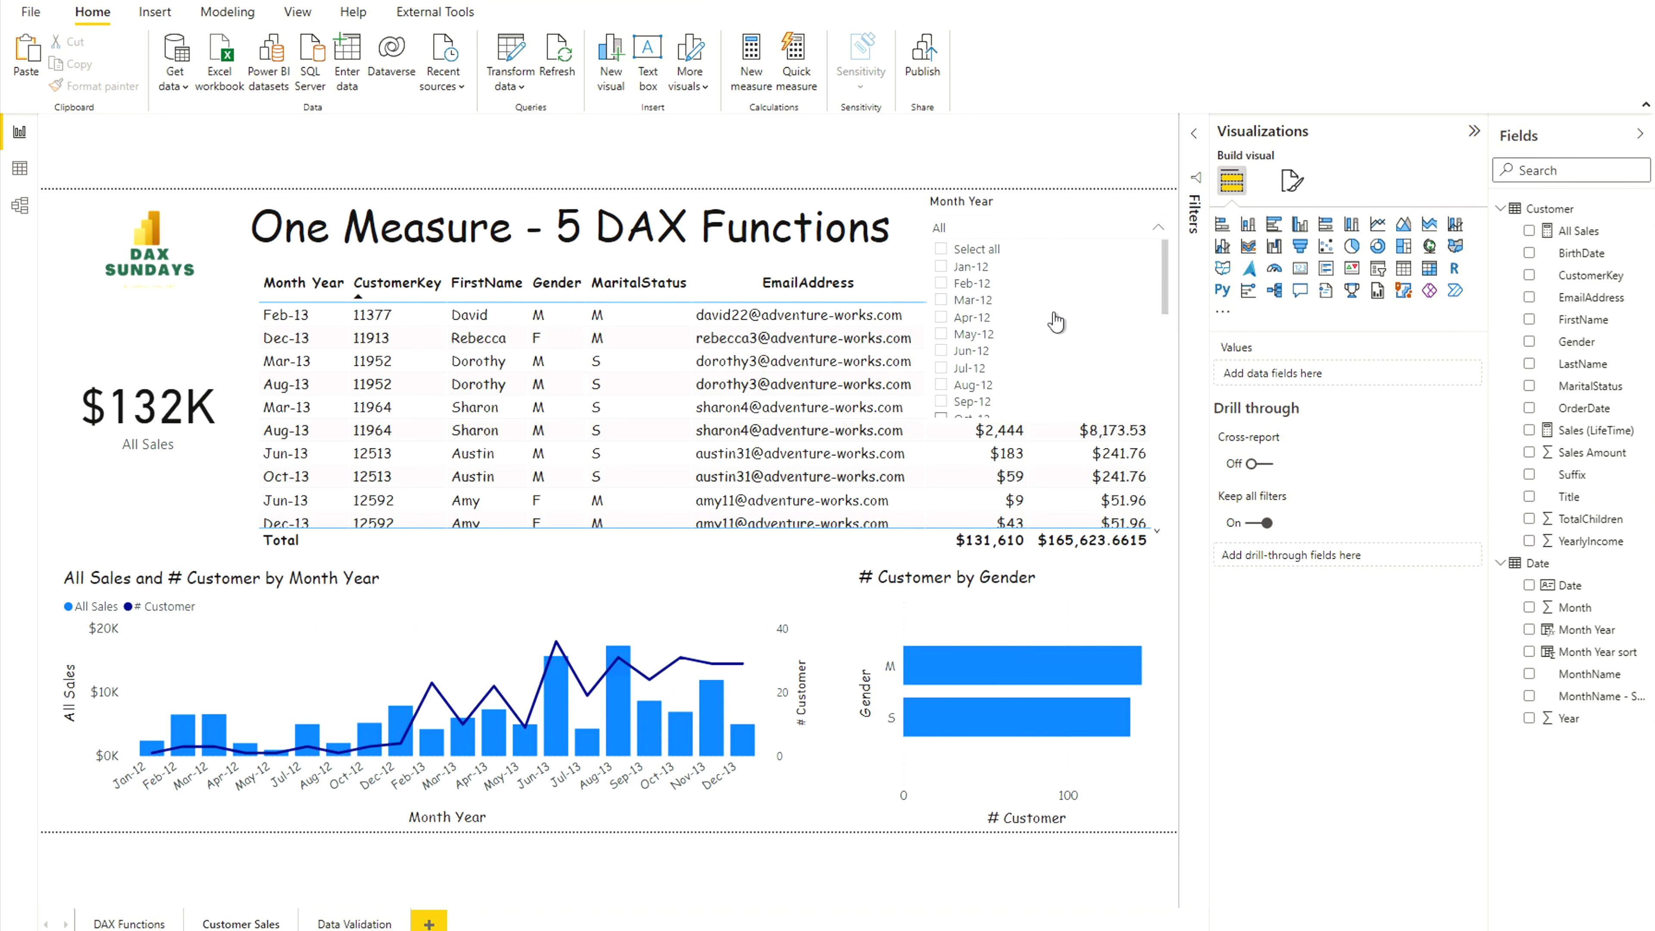
scroll(1056, 321, down, 5)
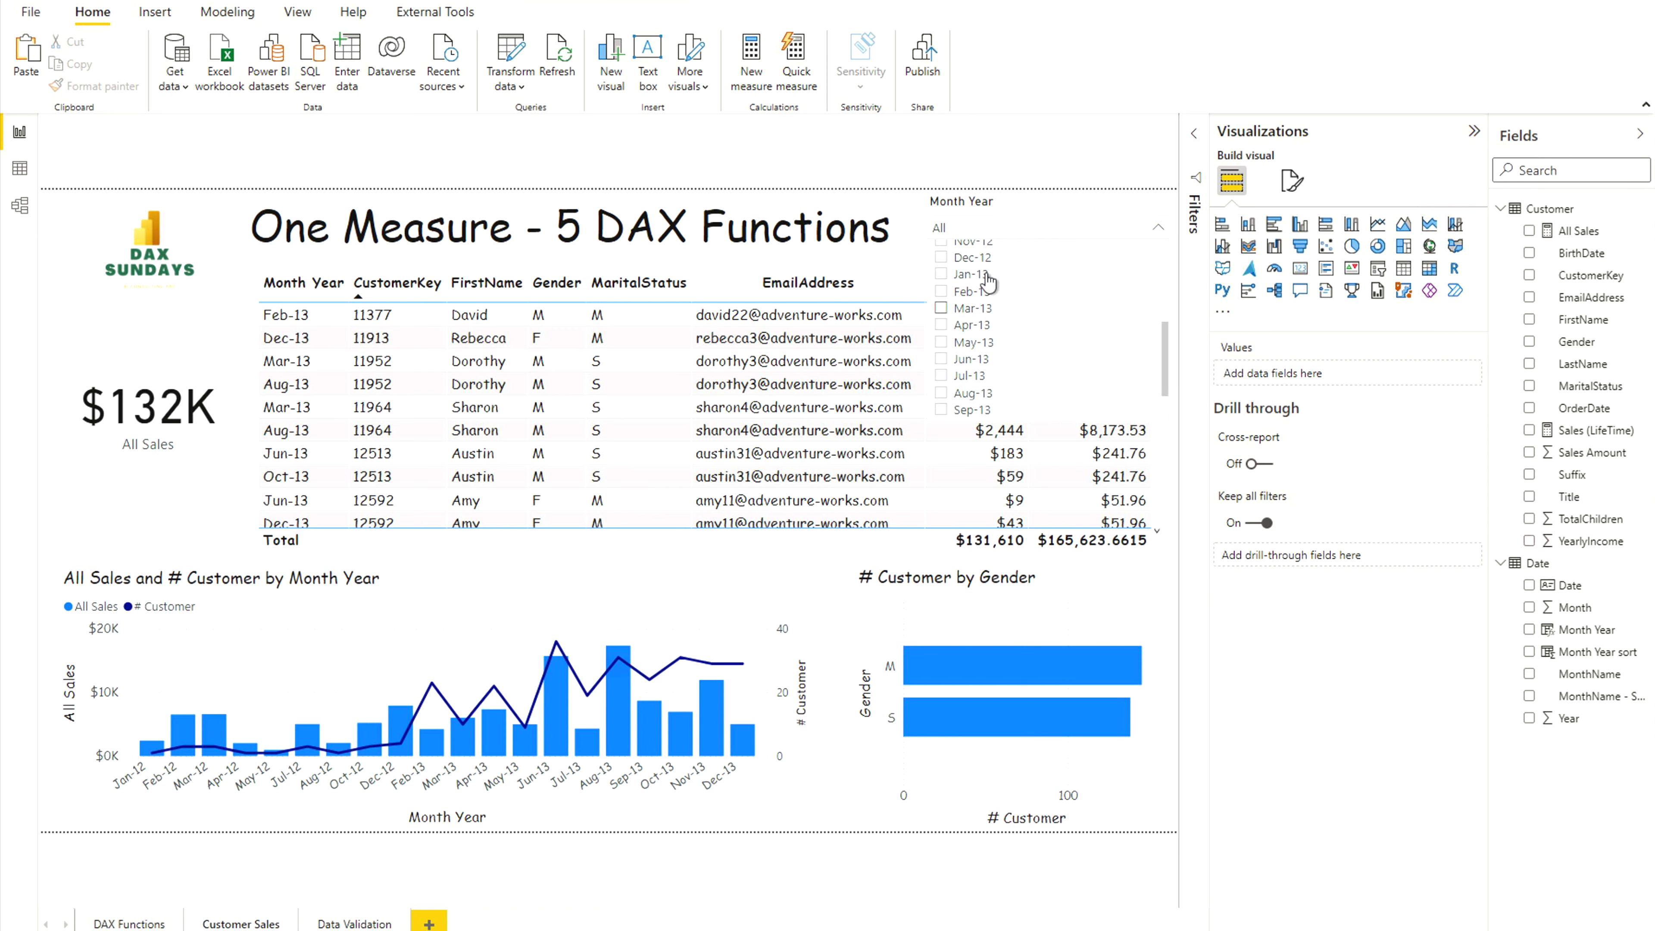
click(63, 335)
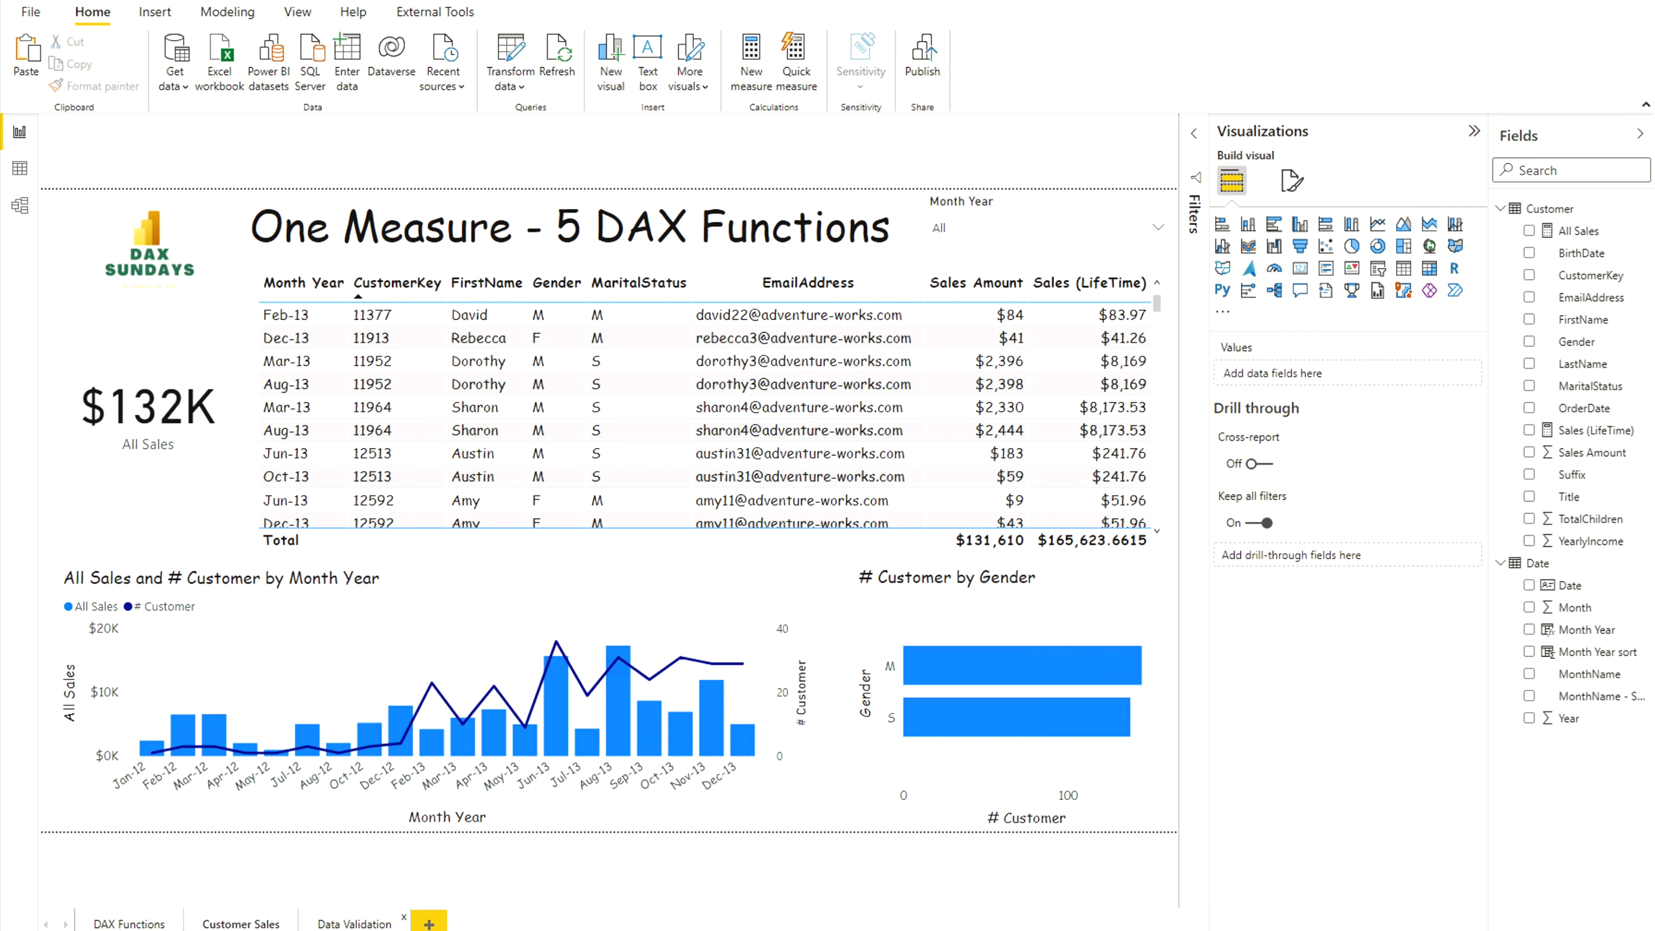
Step: On the Data Validation page, limit Year to 2012 and 2013 so All Sales shows $4,794
click(352, 921)
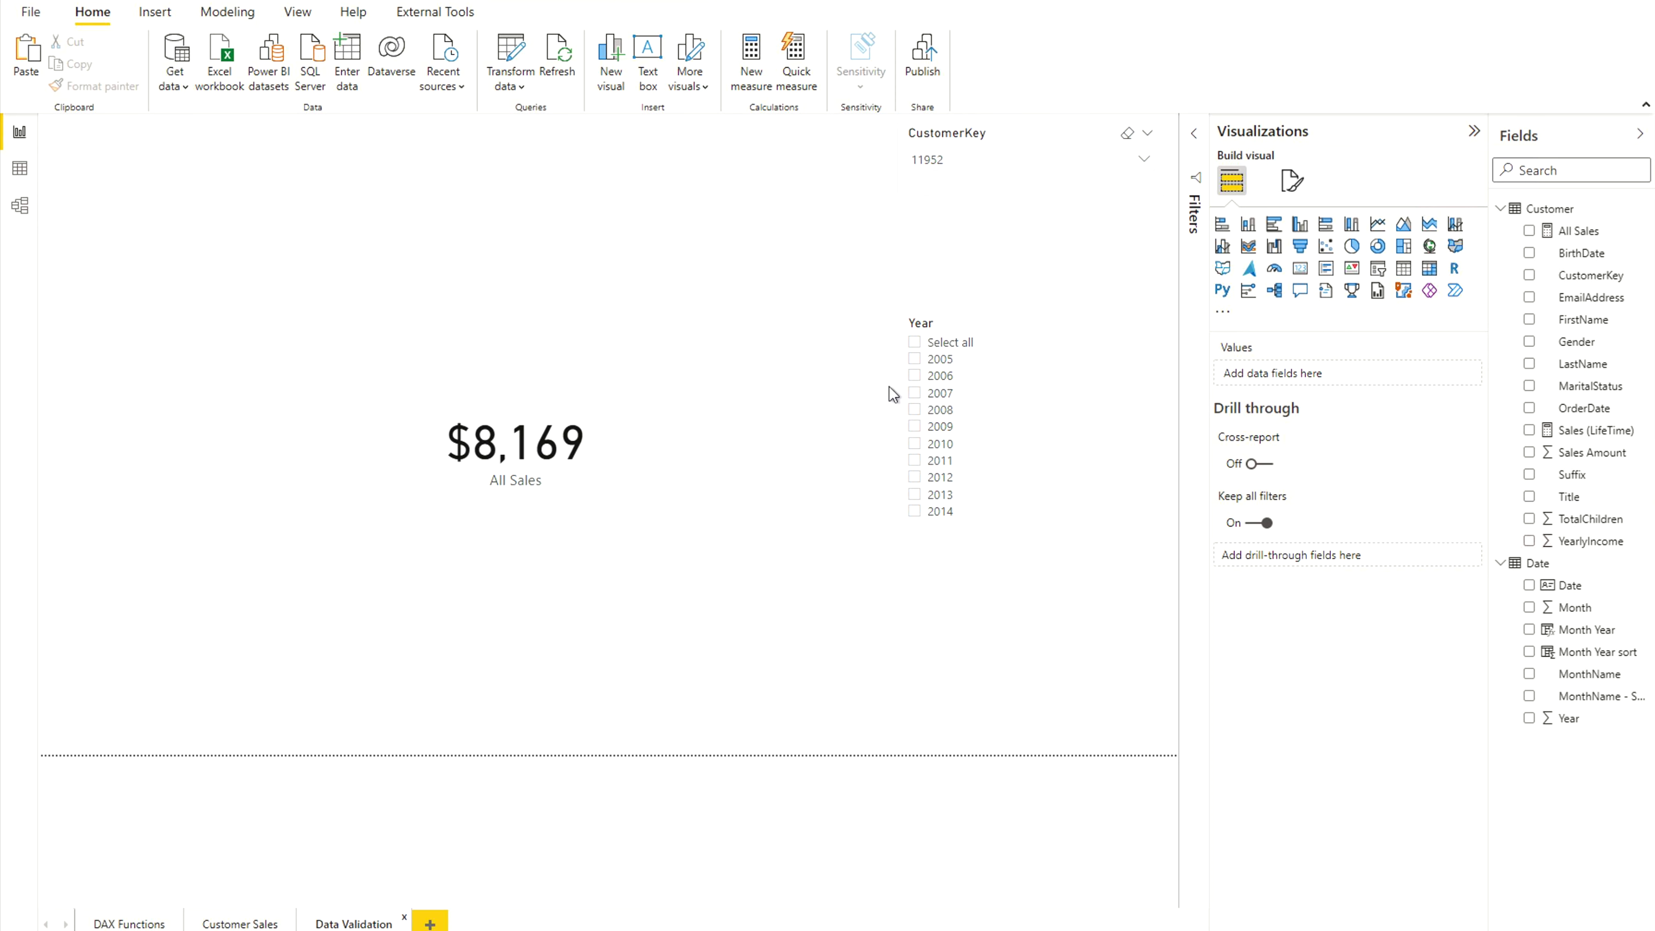
click(916, 348)
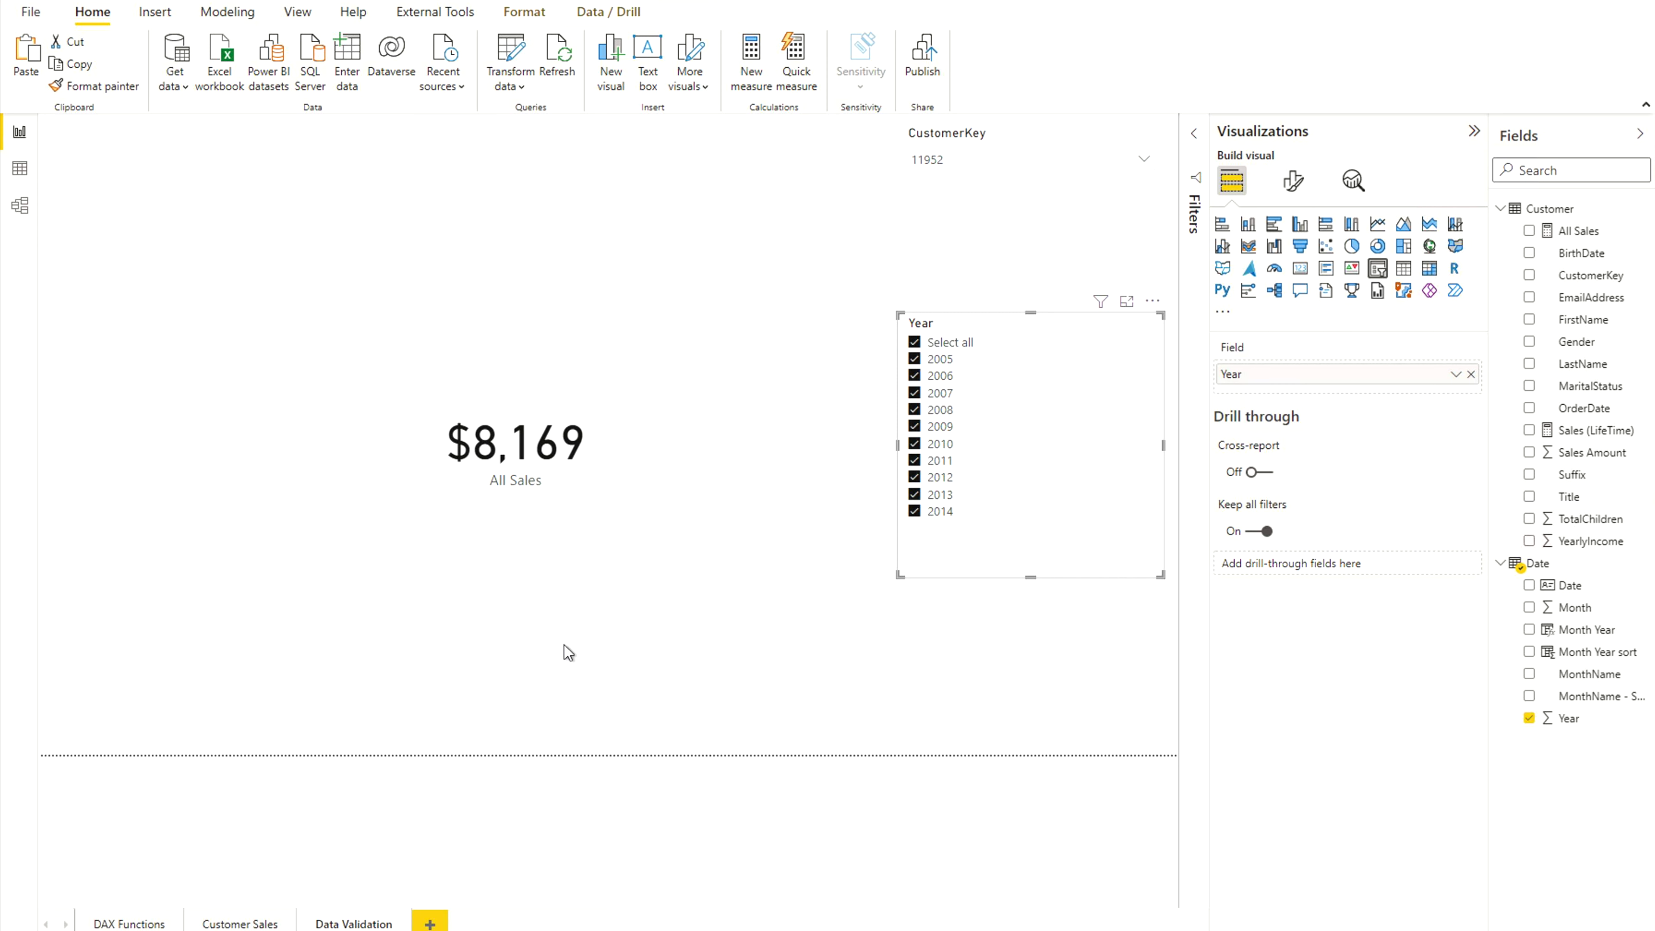
click(915, 342)
click(915, 477)
click(915, 494)
click(785, 632)
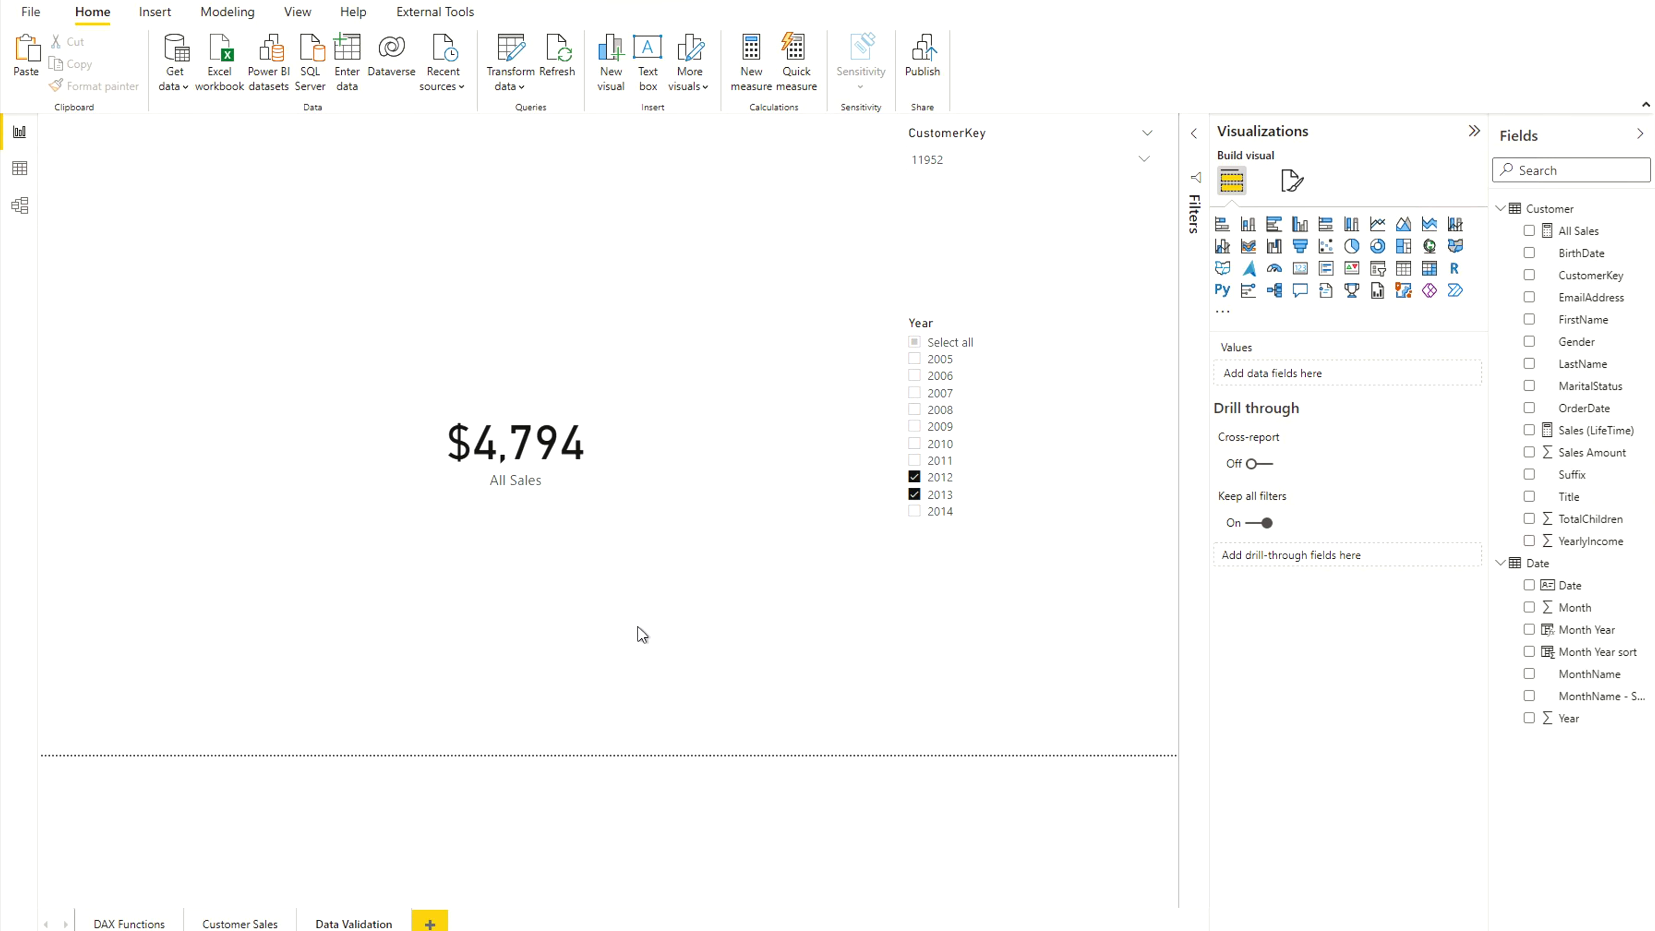
scroll(775, 716, down, 8)
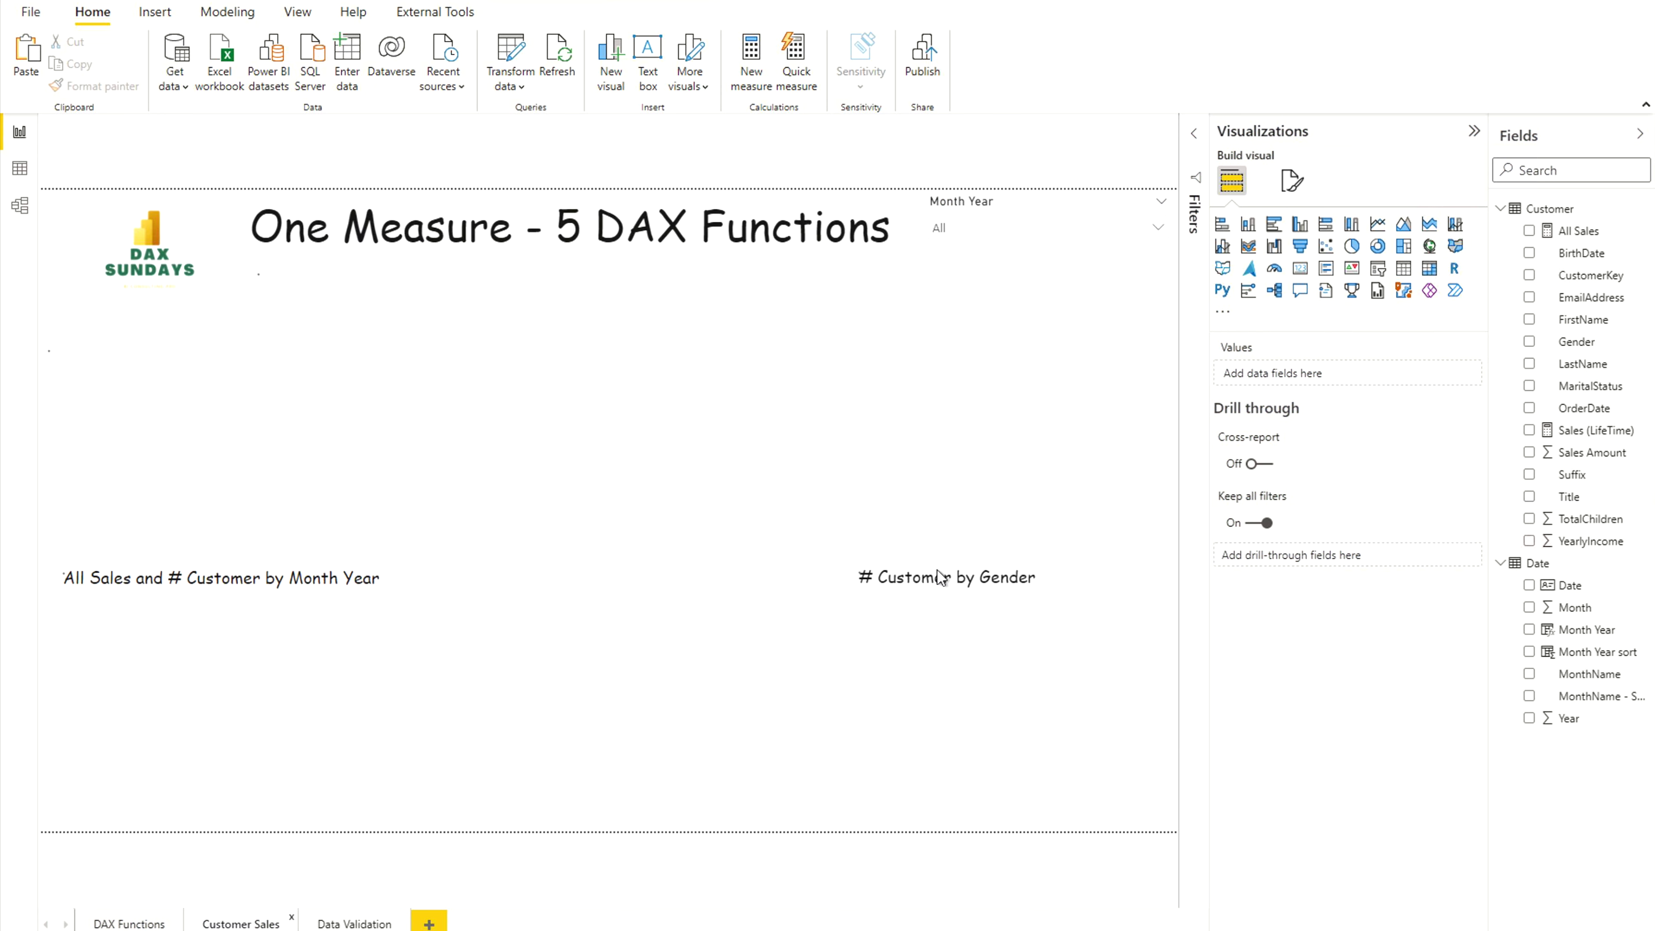